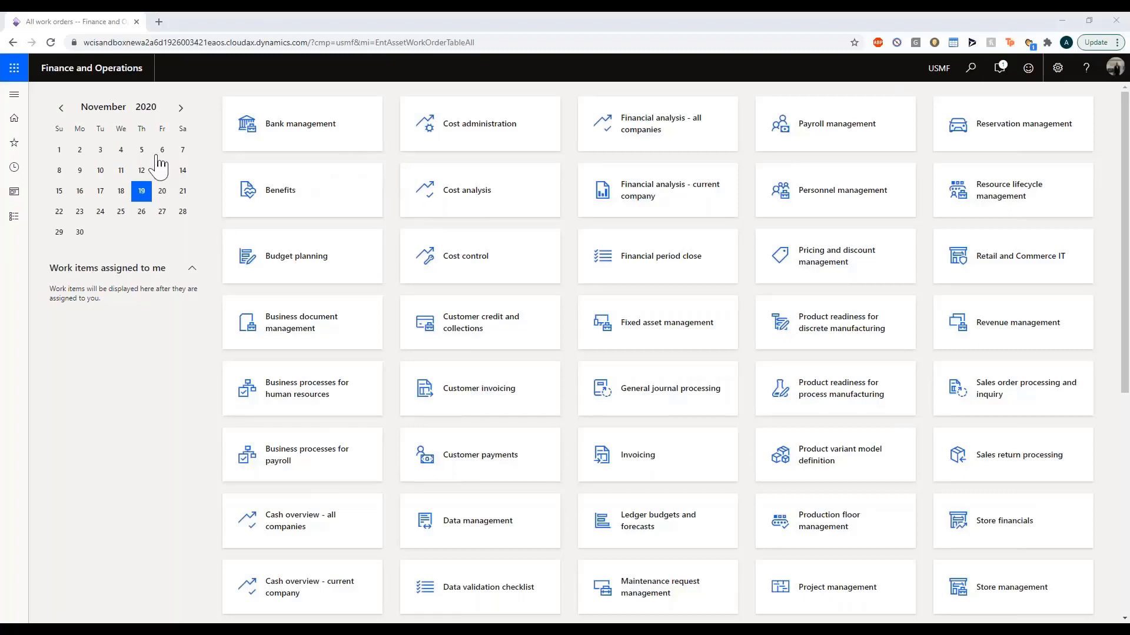
Go through the navigation pane's Modules to Asset management and open asset CAL-02: Calgary Blender.
{"action": "left_click", "coordinate": [14, 94]}
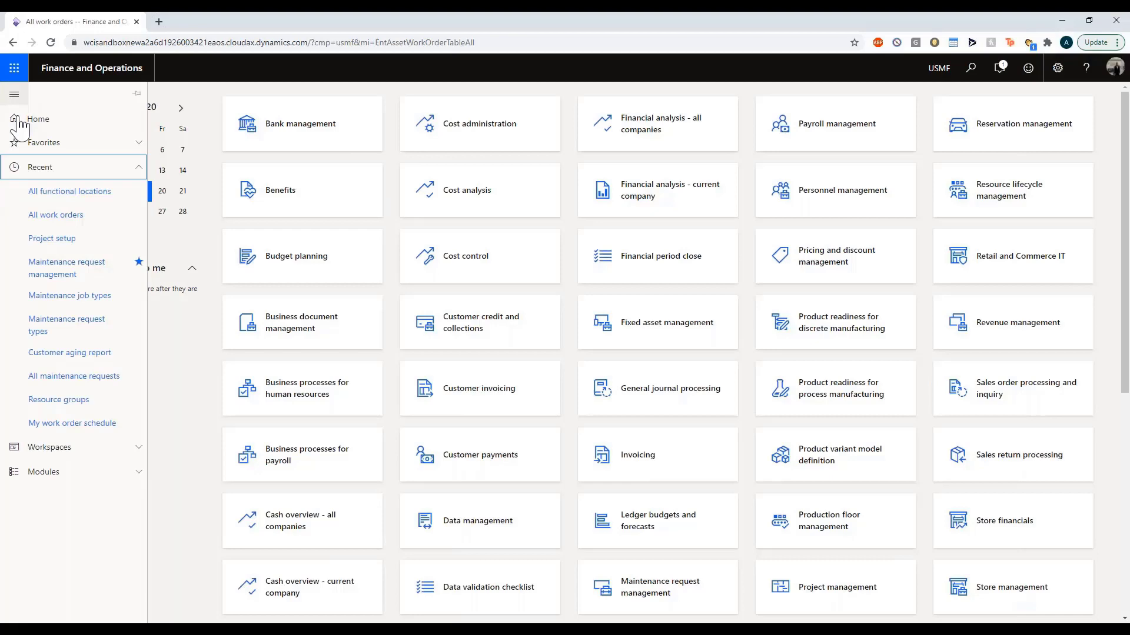
{"action": "left_click", "coordinate": [85, 168]}
{"action": "left_click", "coordinate": [89, 218]}
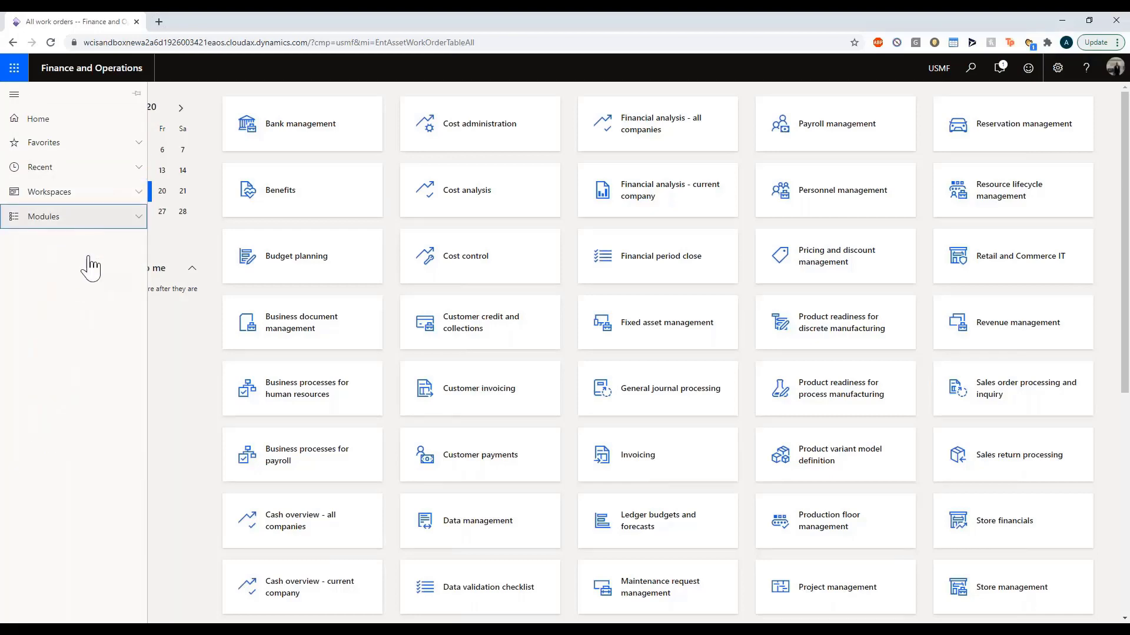
{"action": "left_click", "coordinate": [83, 286]}
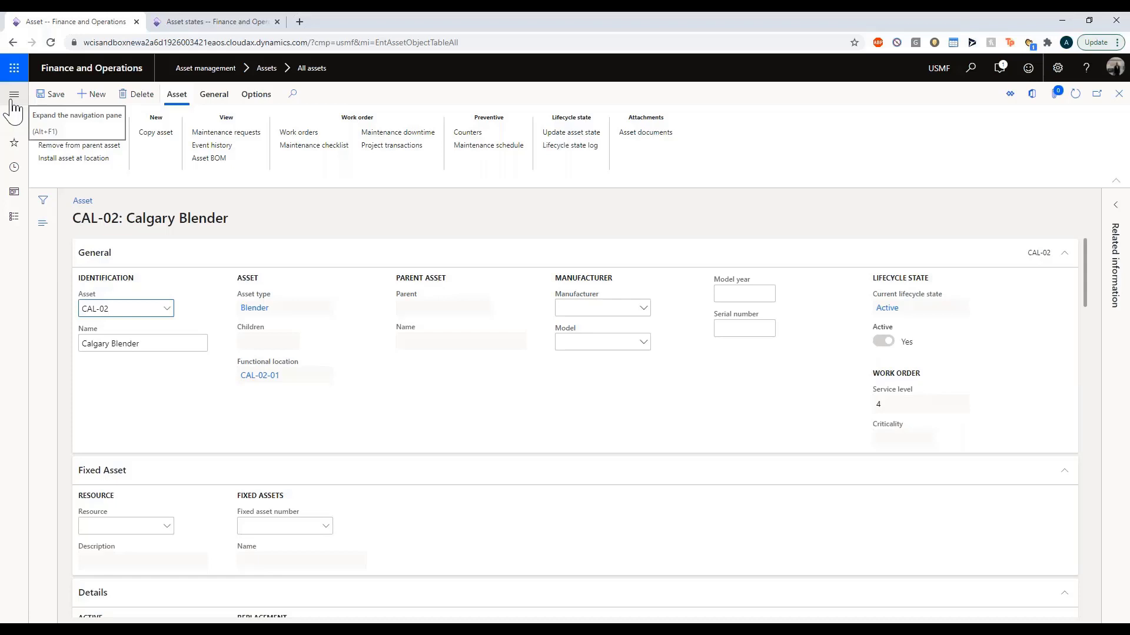
Open the Maintenance request management workspace from Asset management workspaces, showing 13 active requests.
{"action": "left_click", "coordinate": [12, 99]}
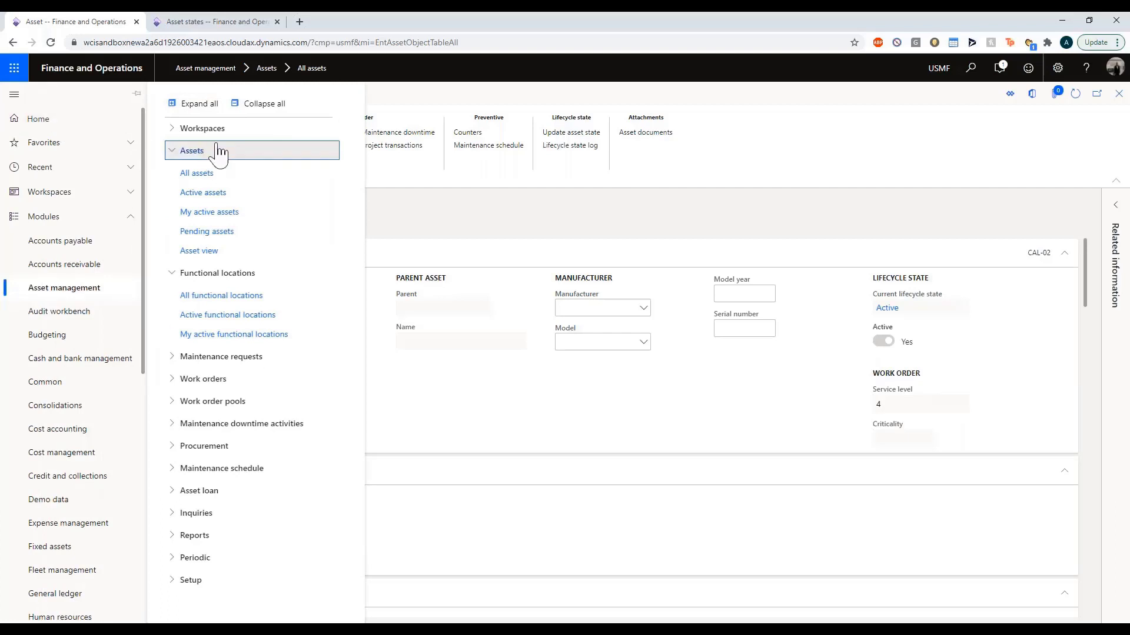
{"action": "left_click", "coordinate": [226, 133]}
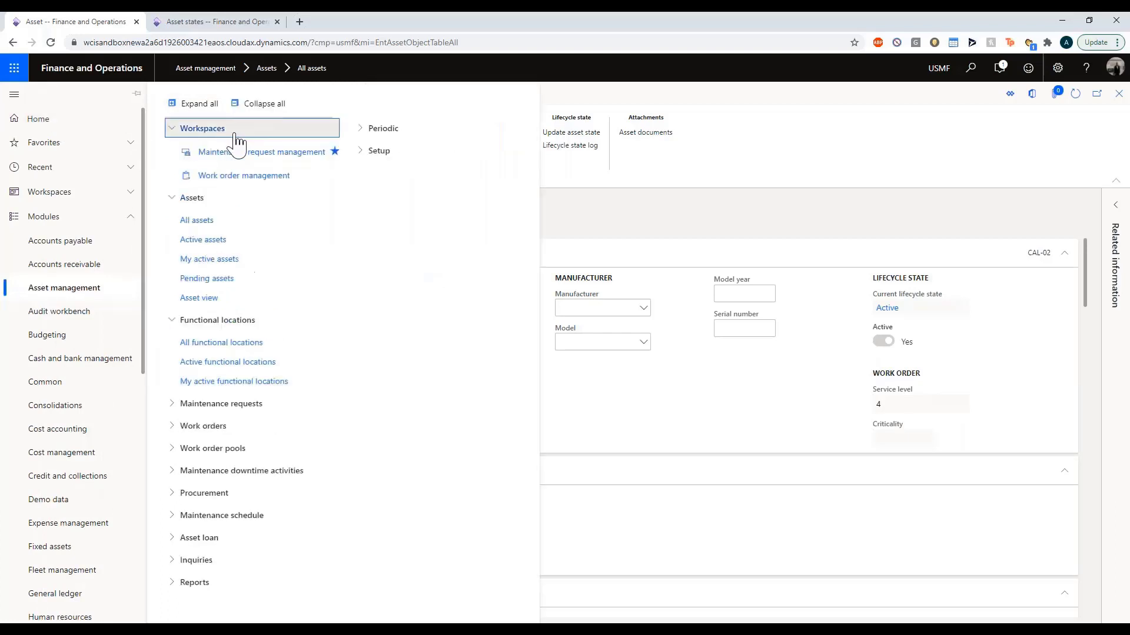
{"action": "left_click", "coordinate": [236, 160]}
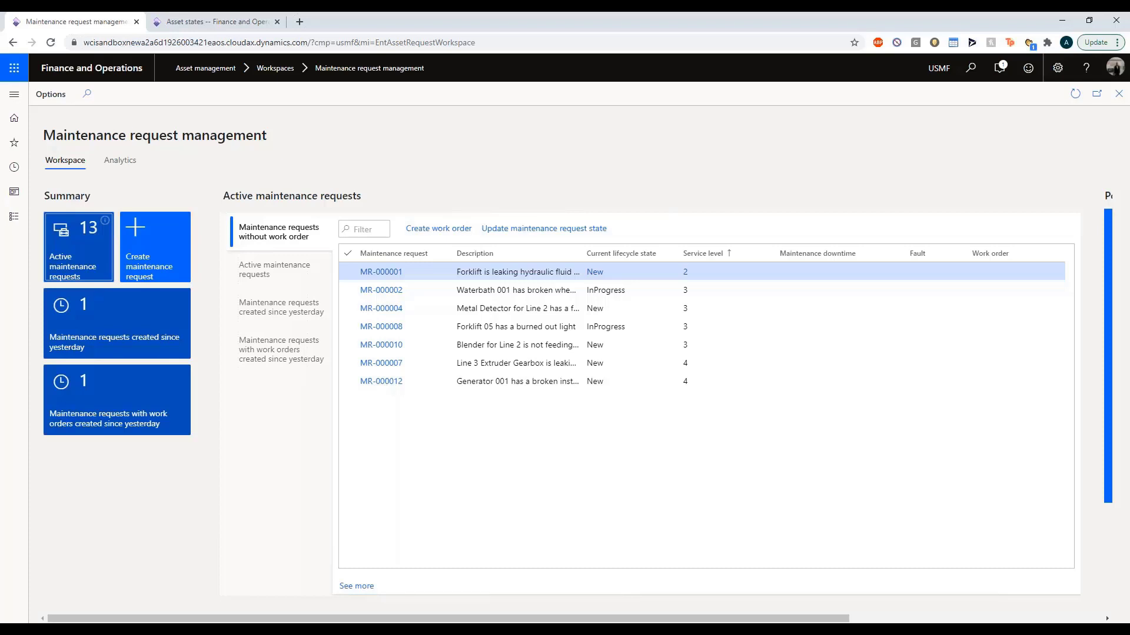
Create request MR-000034 with type Inspection and view the Inspection type's details.
{"action": "left_click", "coordinate": [146, 271]}
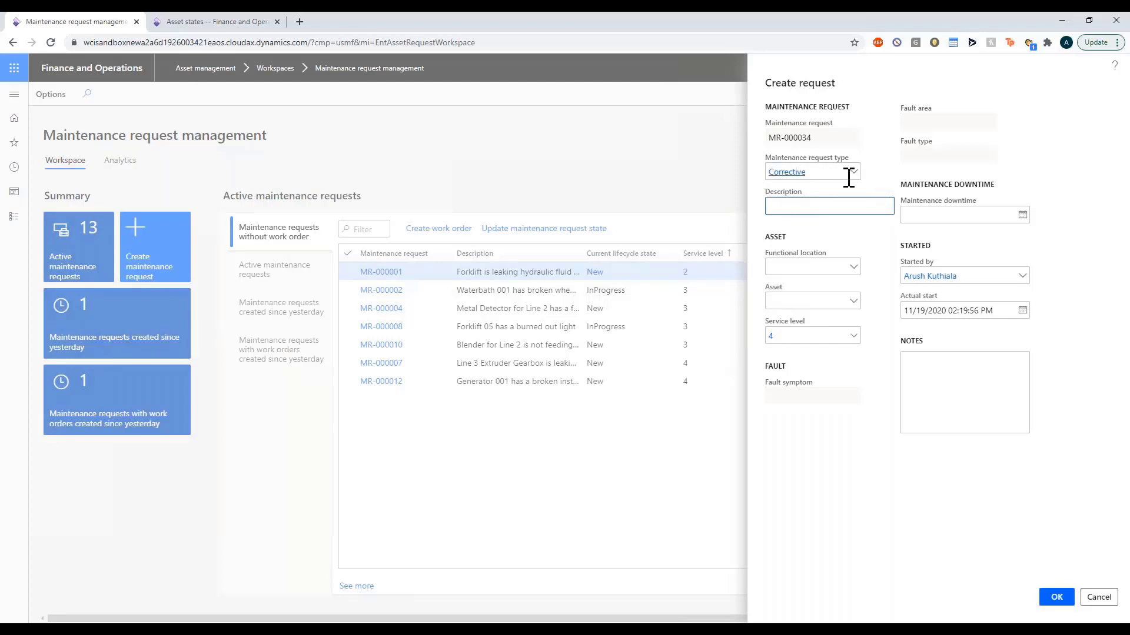
{"action": "left_click", "coordinate": [853, 172]}
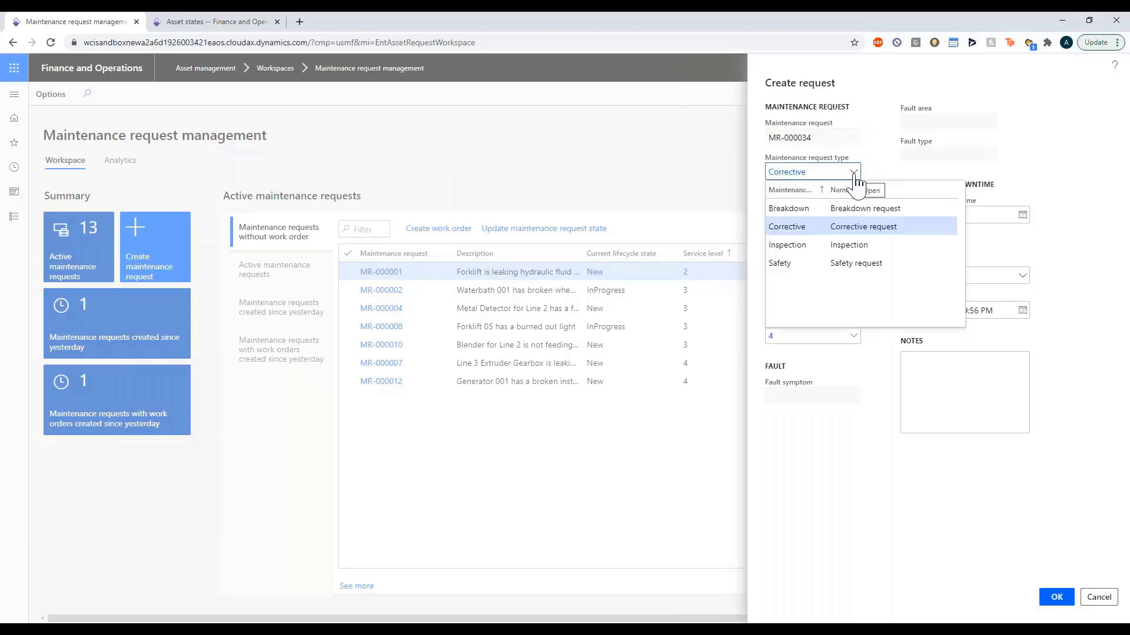
{"action": "left_click", "coordinate": [862, 248]}
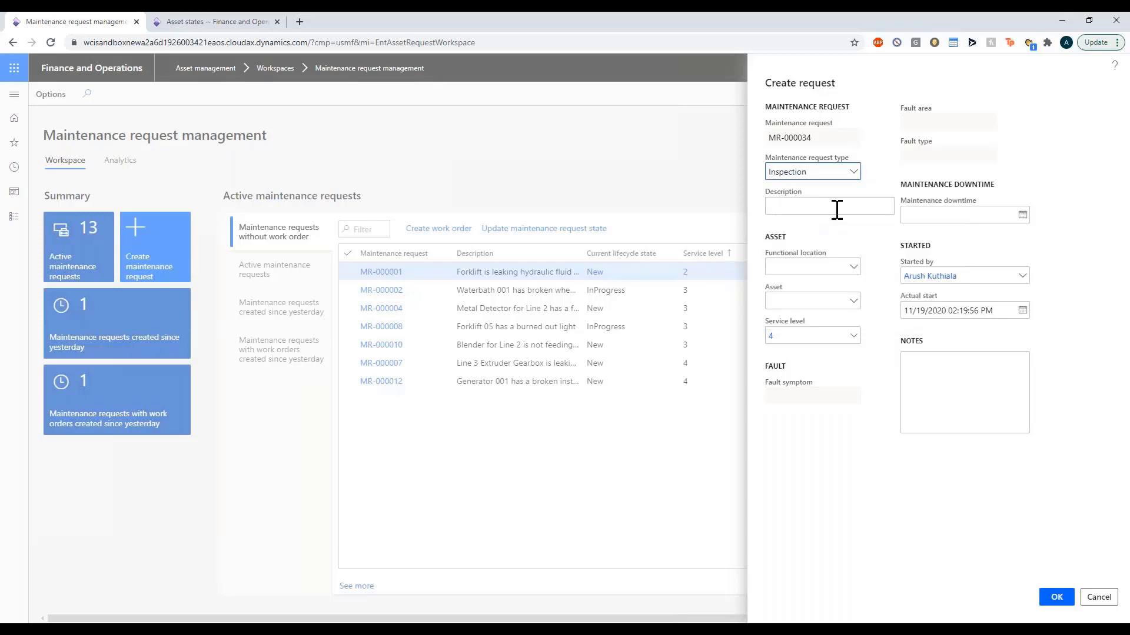
{"action": "left_click", "coordinate": [835, 207]}
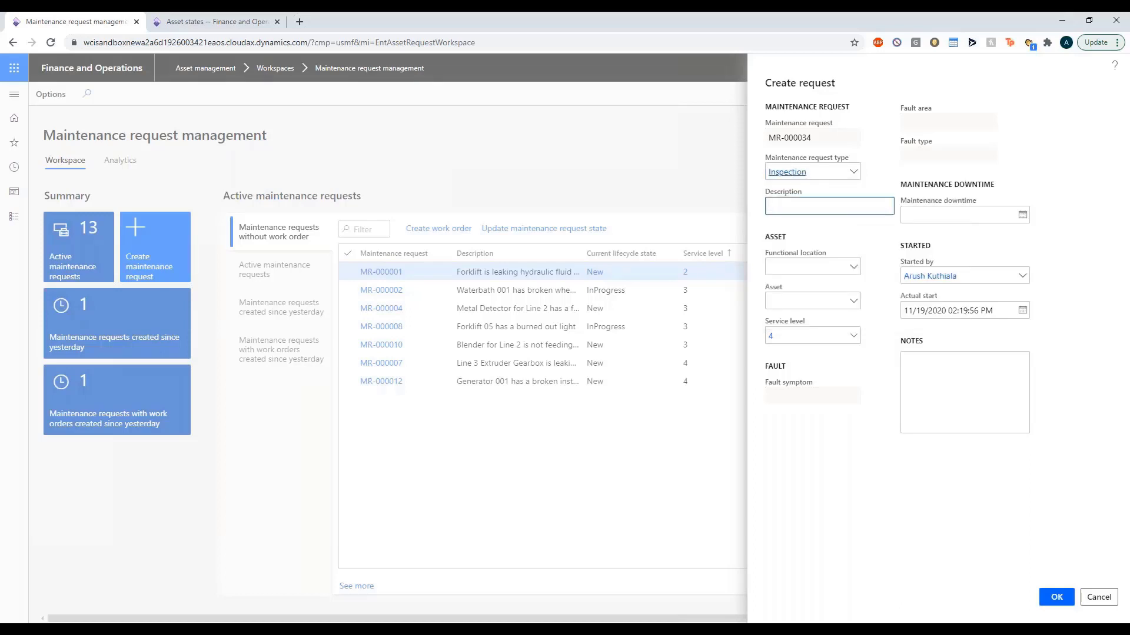
{"action": "left_click", "coordinate": [792, 172]}
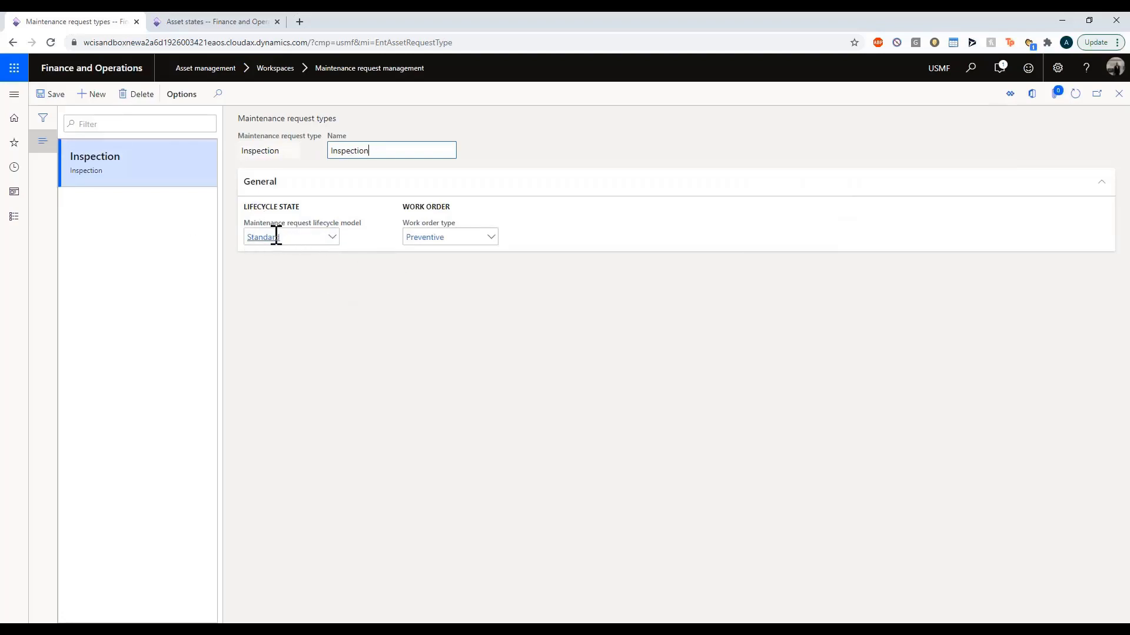
Review the Standard lifecycle model's states: New, InProgress, Finished and Rejected.
{"action": "mouse_move", "coordinate": [266, 237]}
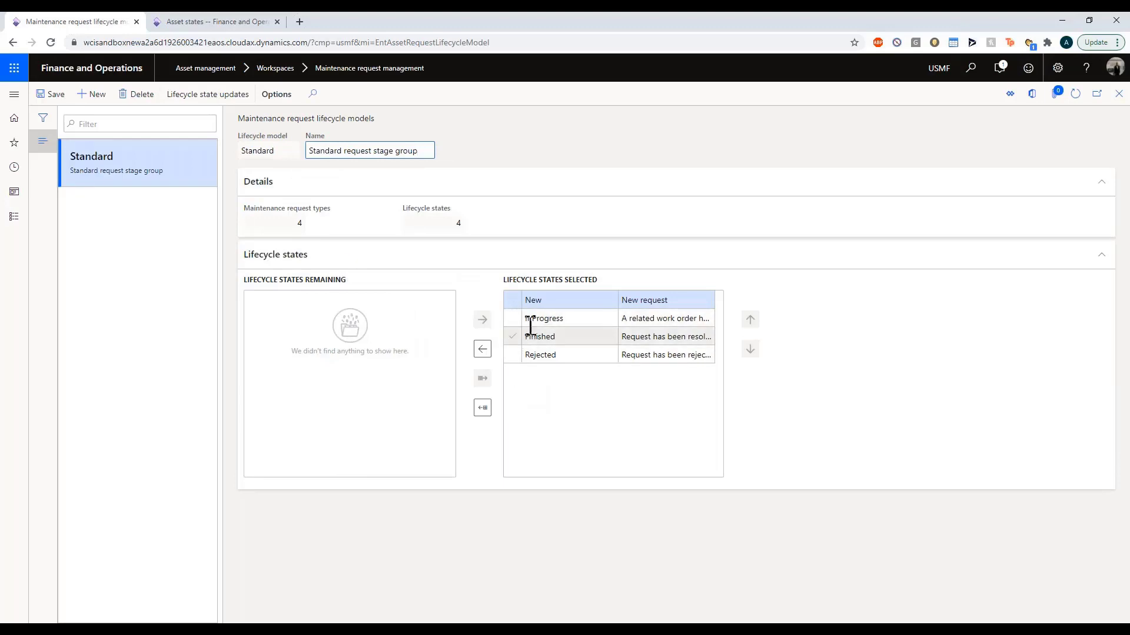
Open Setup > Maintenance requests > Lifecycle states and view the New state's settings.
{"action": "left_click", "coordinate": [184, 21]}
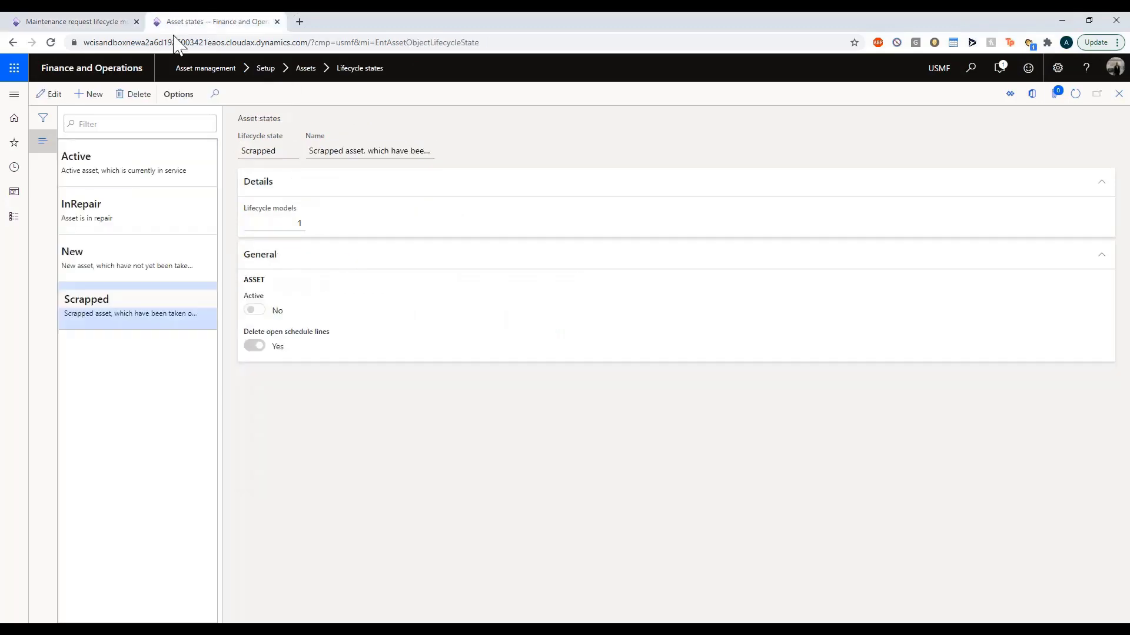
{"action": "left_click", "coordinate": [14, 94]}
{"action": "left_click", "coordinate": [392, 215]}
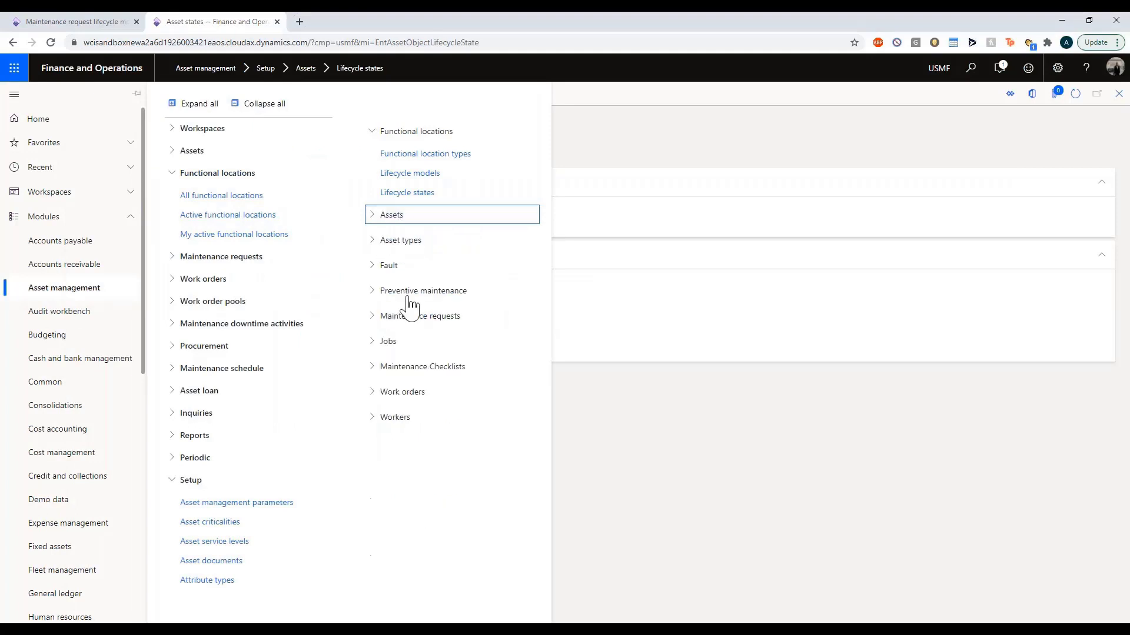
{"action": "left_click", "coordinate": [435, 316]}
{"action": "left_click", "coordinate": [431, 381]}
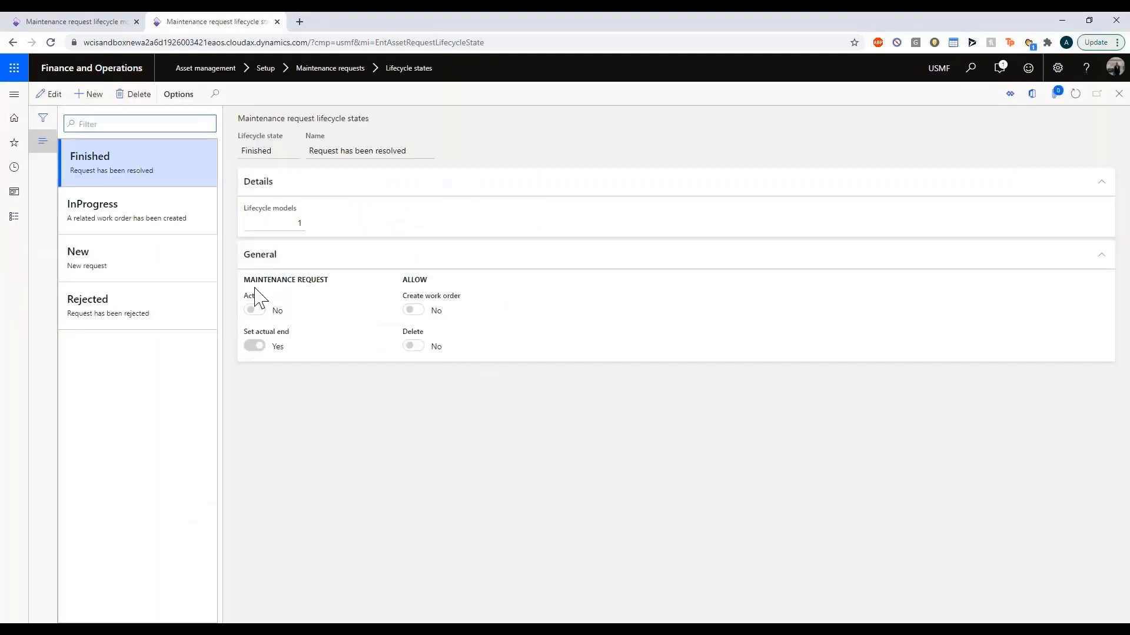
{"action": "left_click", "coordinate": [132, 259]}
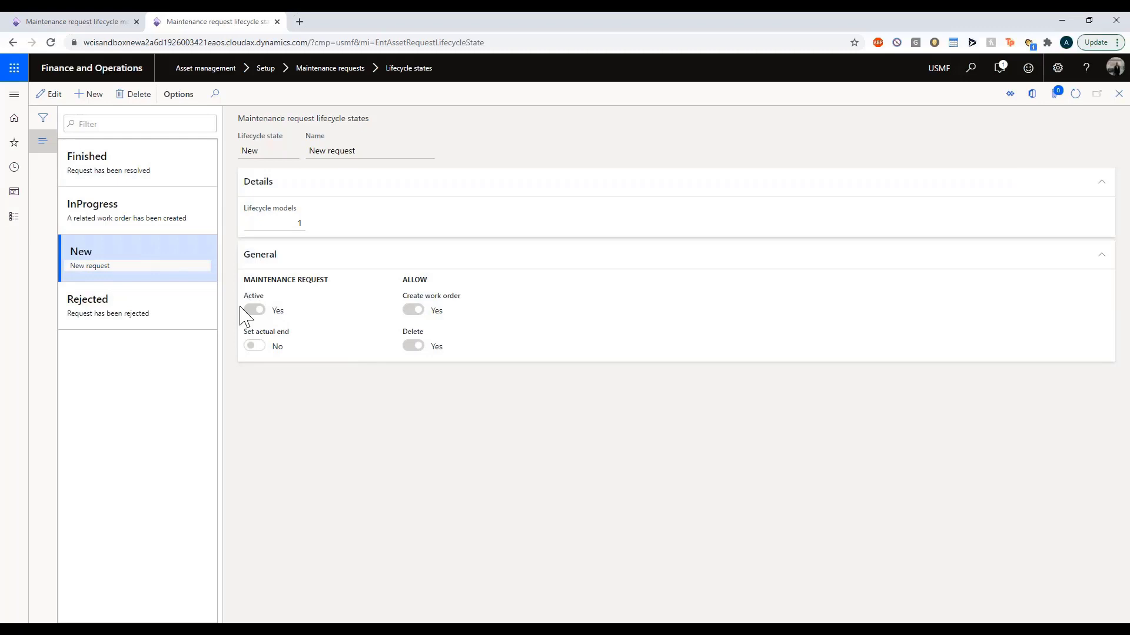
Inspect the InProgress, Rejected and Finished states, then go back to the Standard lifecycle model.
{"action": "mouse_move", "coordinate": [270, 315]}
{"action": "mouse_move", "coordinate": [446, 352]}
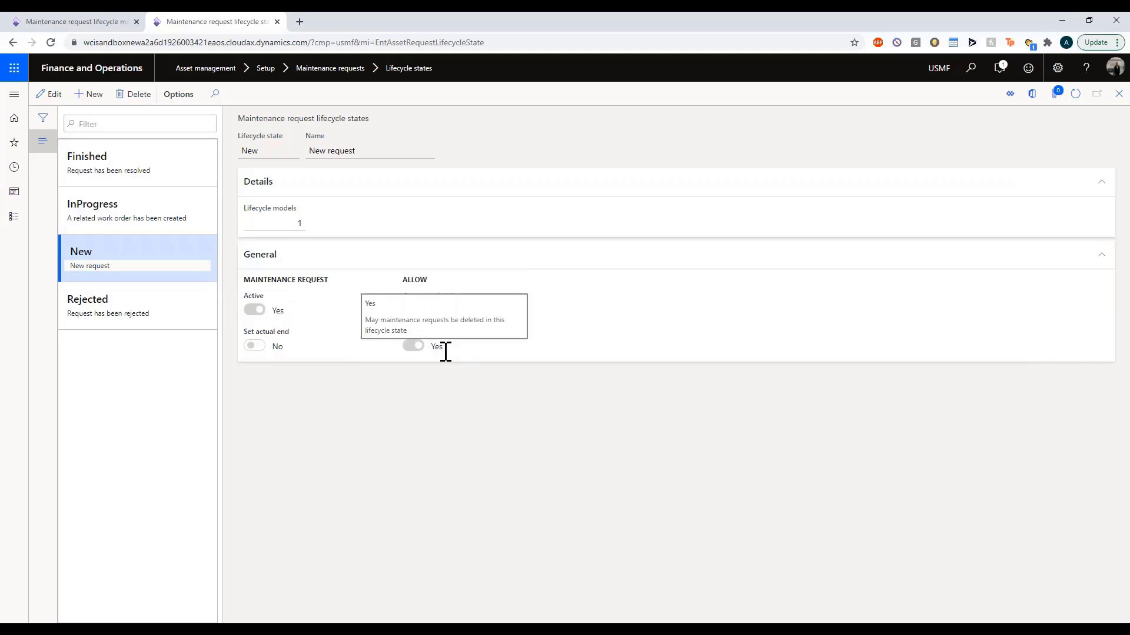
{"action": "left_click", "coordinate": [152, 216]}
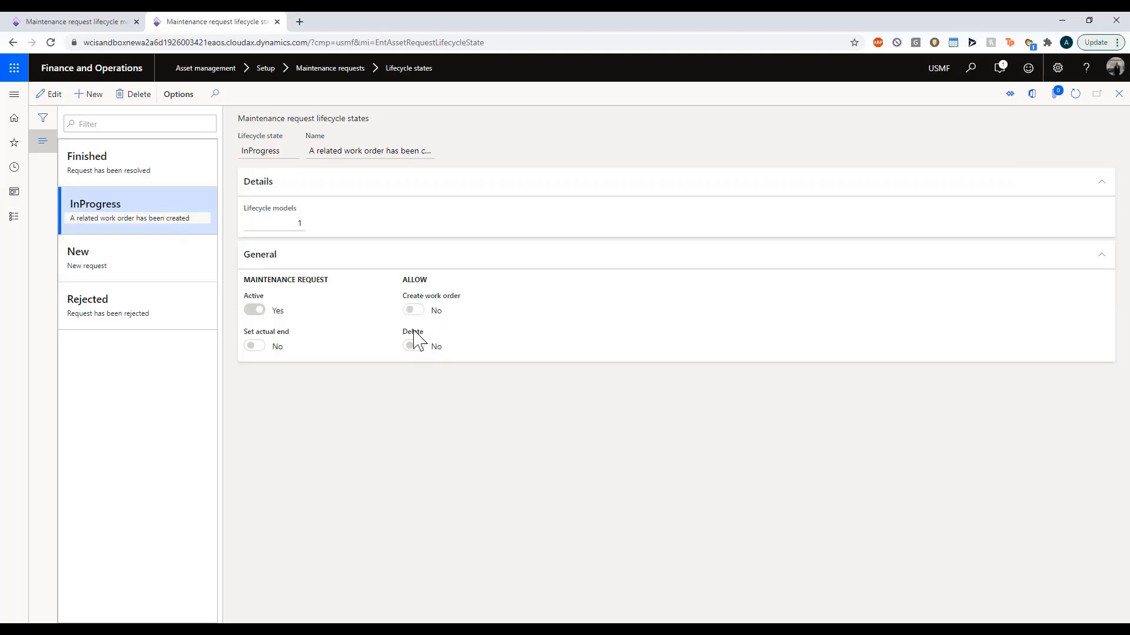
{"action": "left_click", "coordinate": [165, 309]}
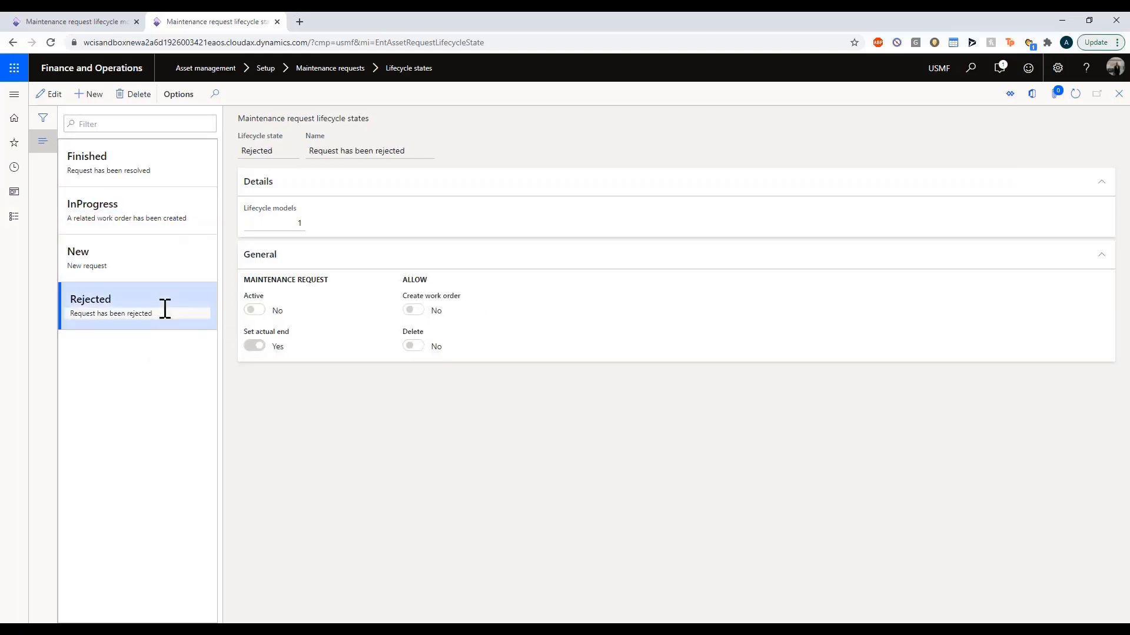
{"action": "left_click", "coordinate": [122, 173]}
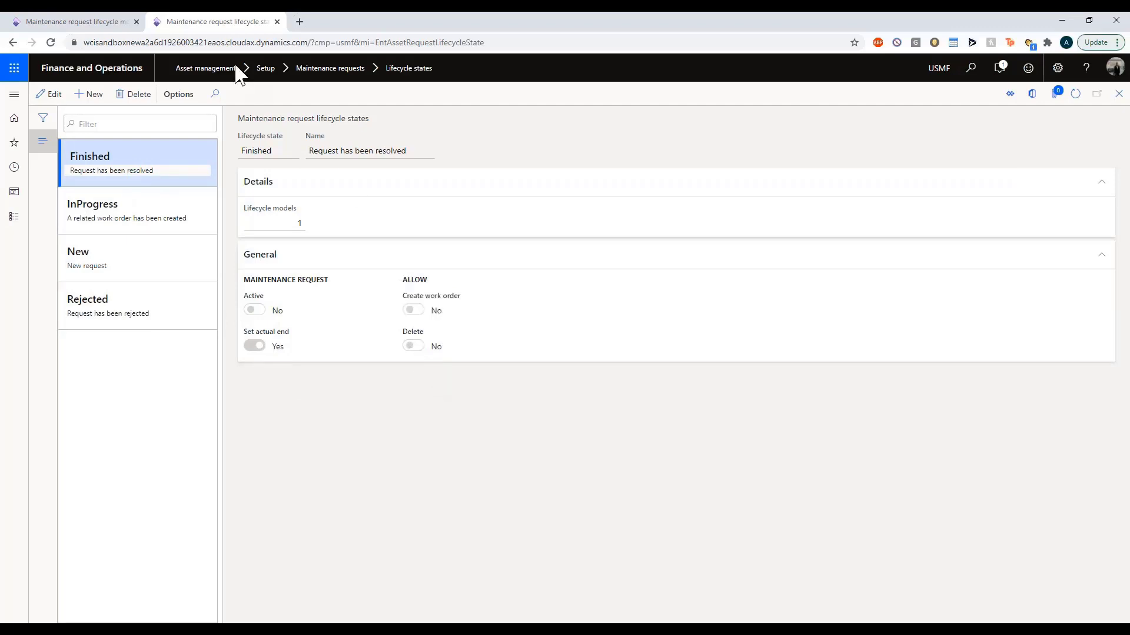
{"action": "left_click", "coordinate": [76, 22]}
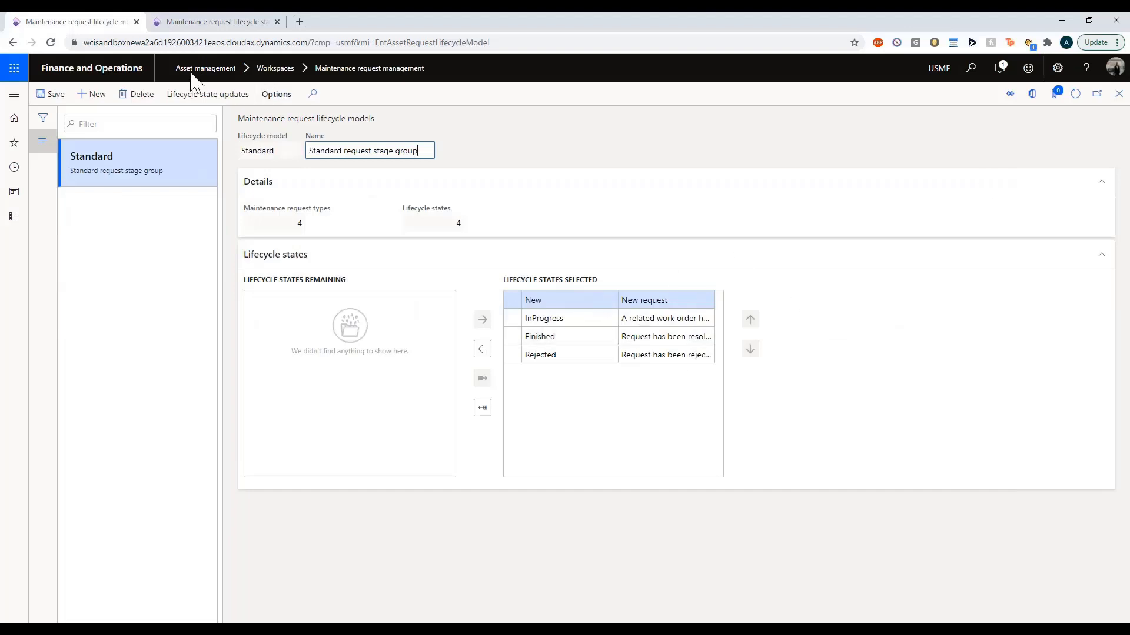
Review the allowed lifecycle state updates without changes and return to the MR-000034 request form.
{"action": "left_click", "coordinate": [200, 94]}
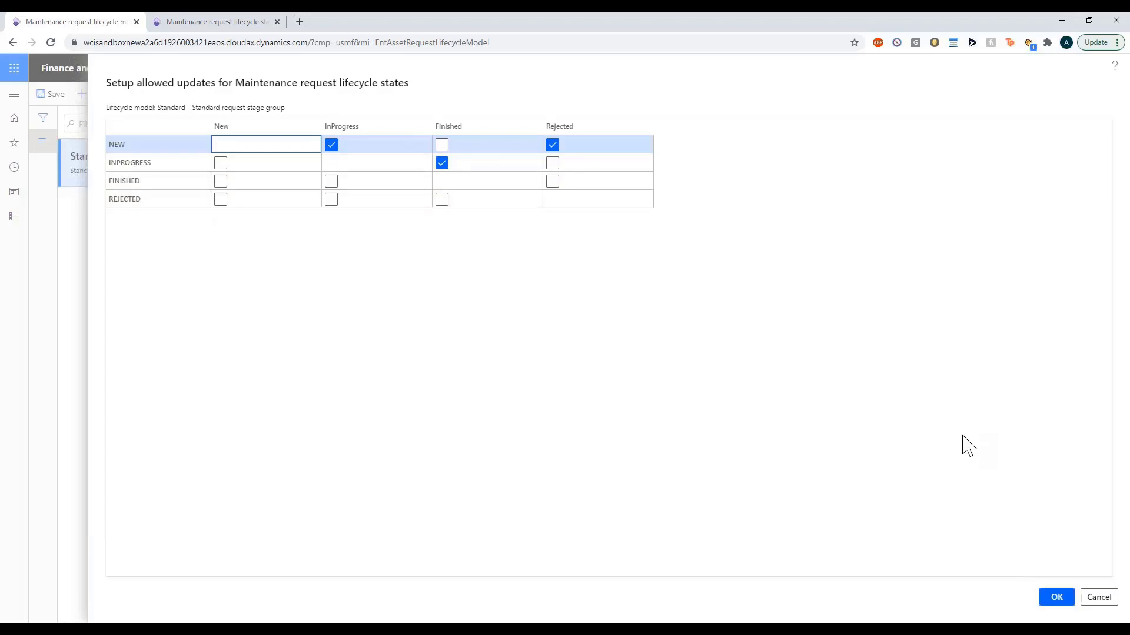
{"action": "left_click", "coordinate": [1098, 598]}
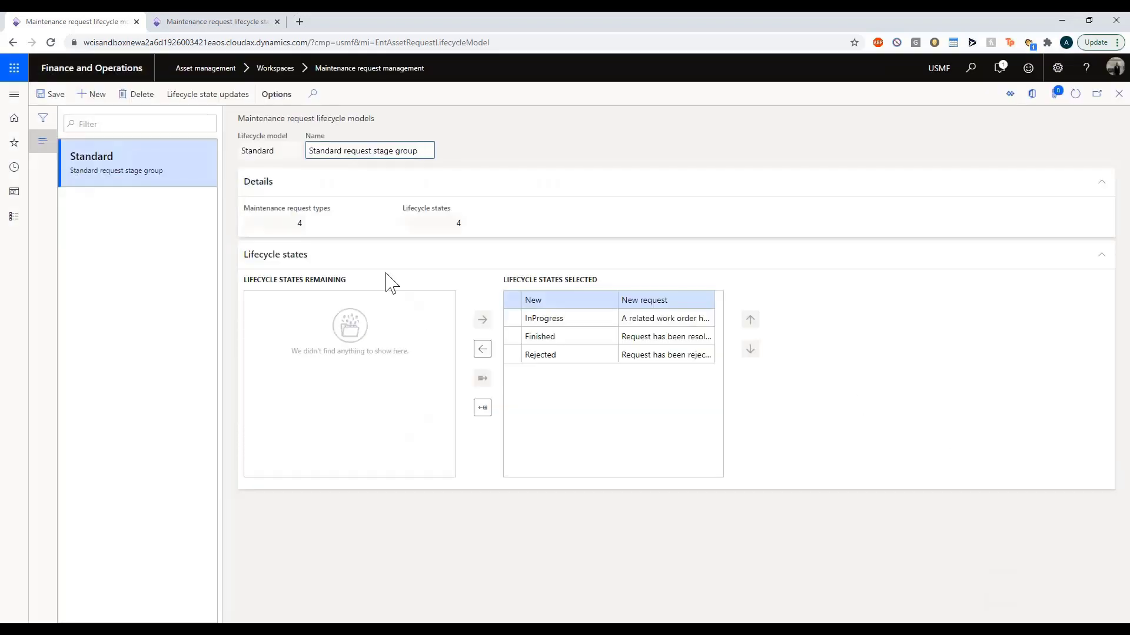
{"action": "left_click", "coordinate": [1118, 93]}
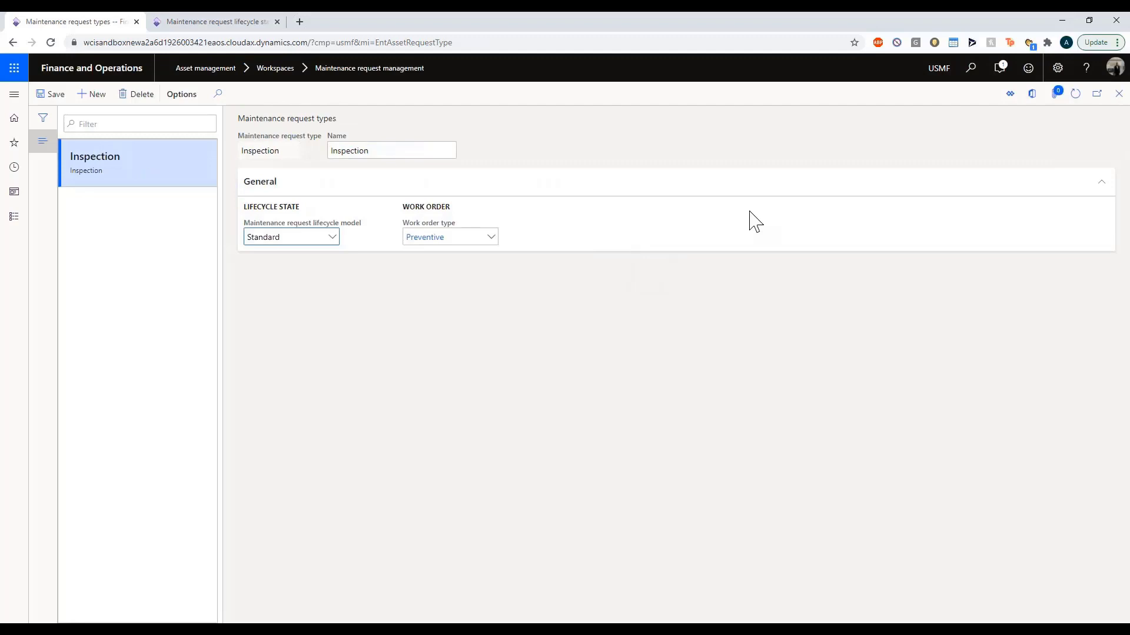
{"action": "left_click", "coordinate": [1119, 94]}
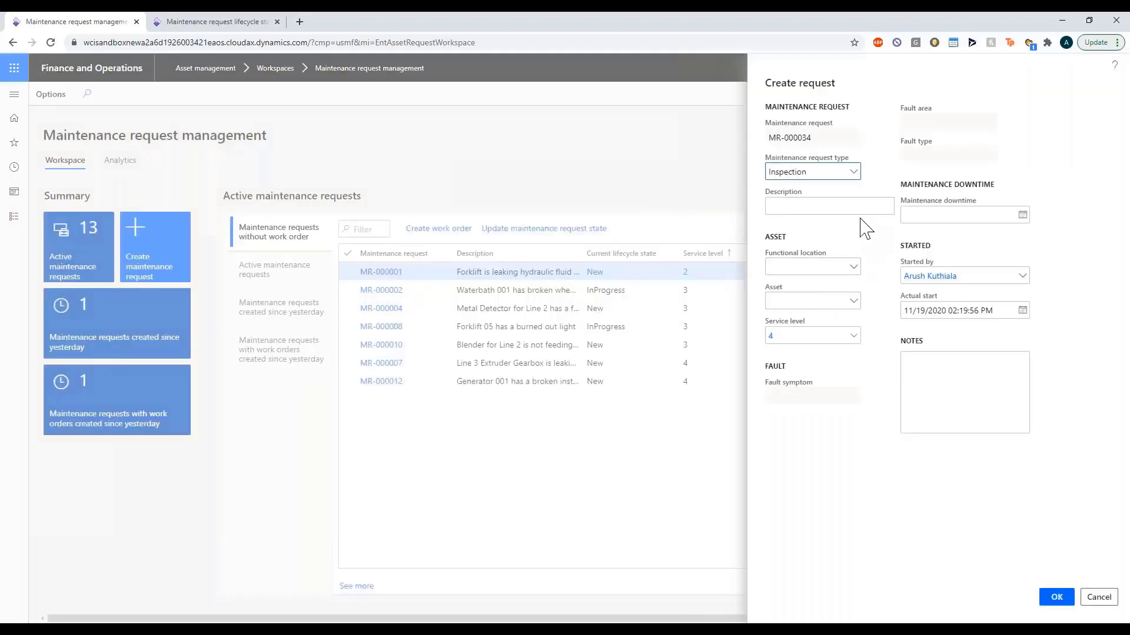
Set functional location CAL-02-01 and asset CAL-01 on the request.
{"action": "left_click", "coordinate": [814, 269]}
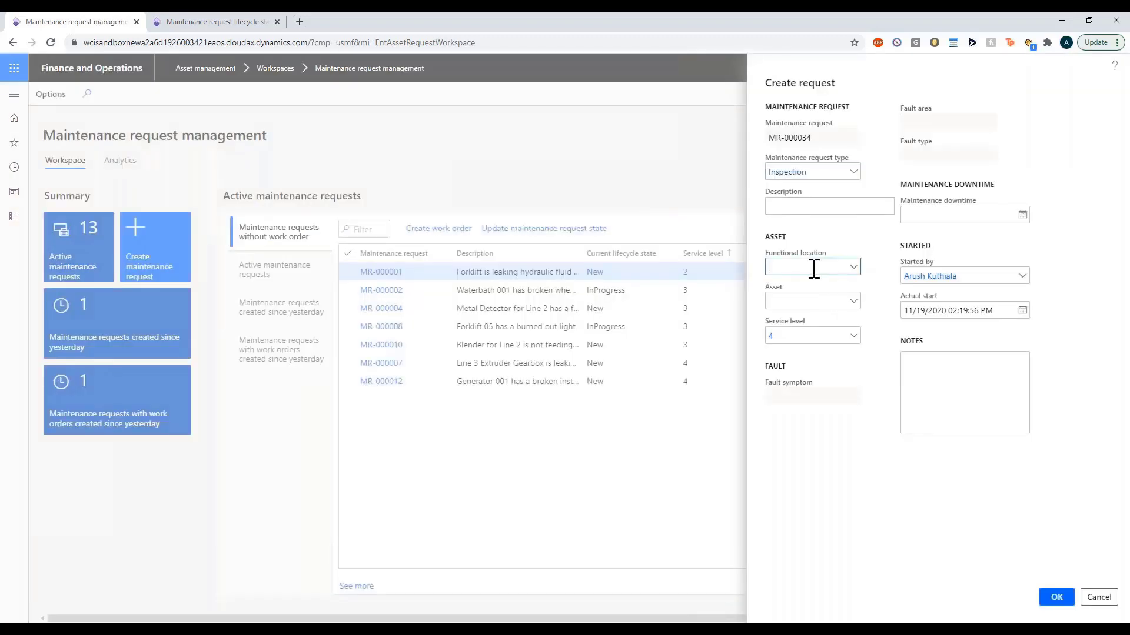
{"action": "type", "text": "CAL-01"}
{"action": "key", "text": "Tab"}
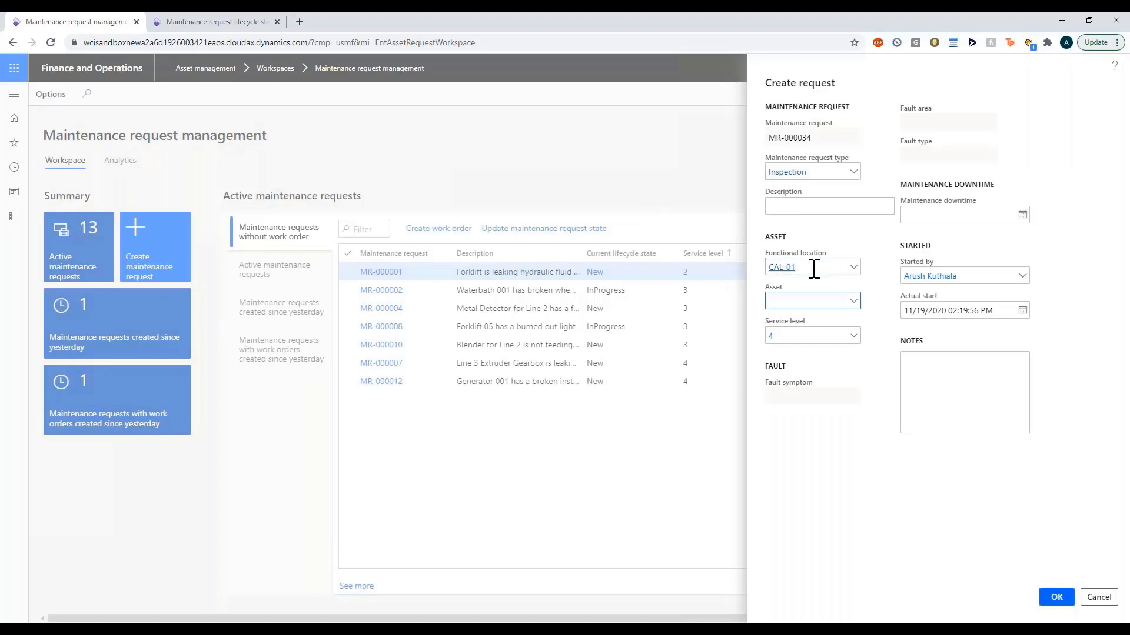
{"action": "left_click", "coordinate": [822, 268]}
{"action": "type", "text": "-0"}
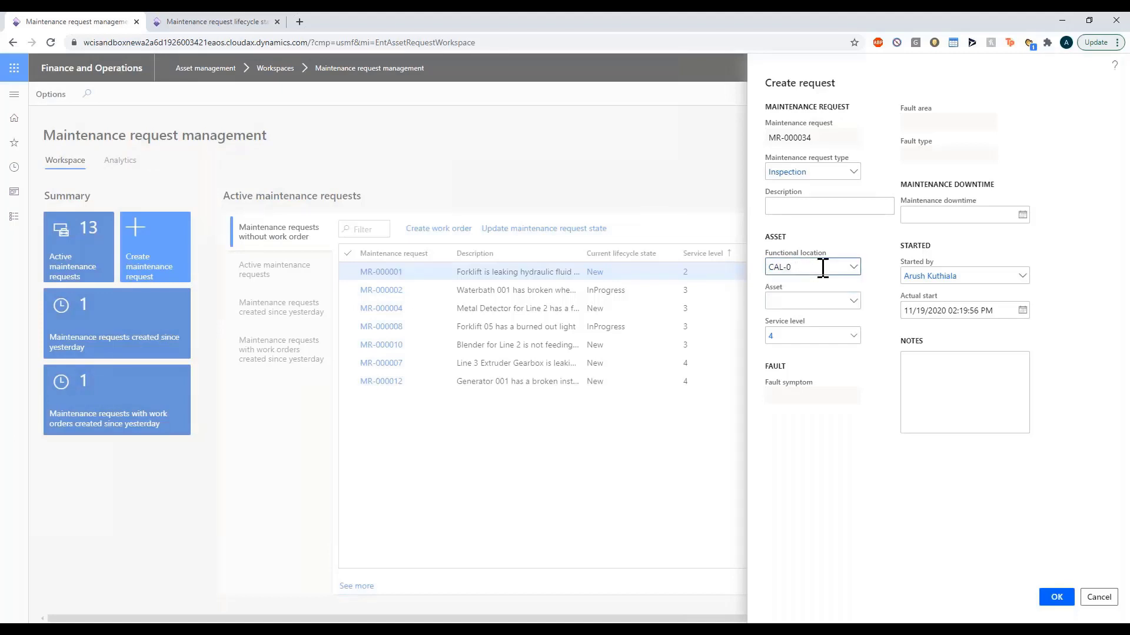
{"action": "type", "text": "2-01"}
{"action": "key", "text": "Tab"}
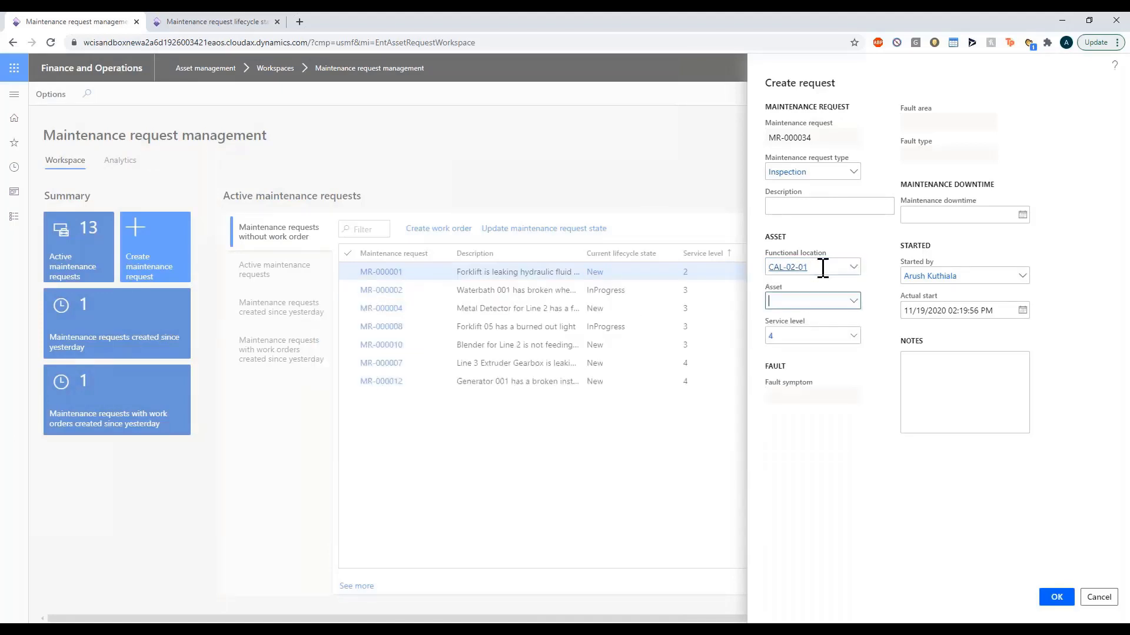
{"action": "type", "text": "CAL-01"}
{"action": "key", "text": "Tab"}
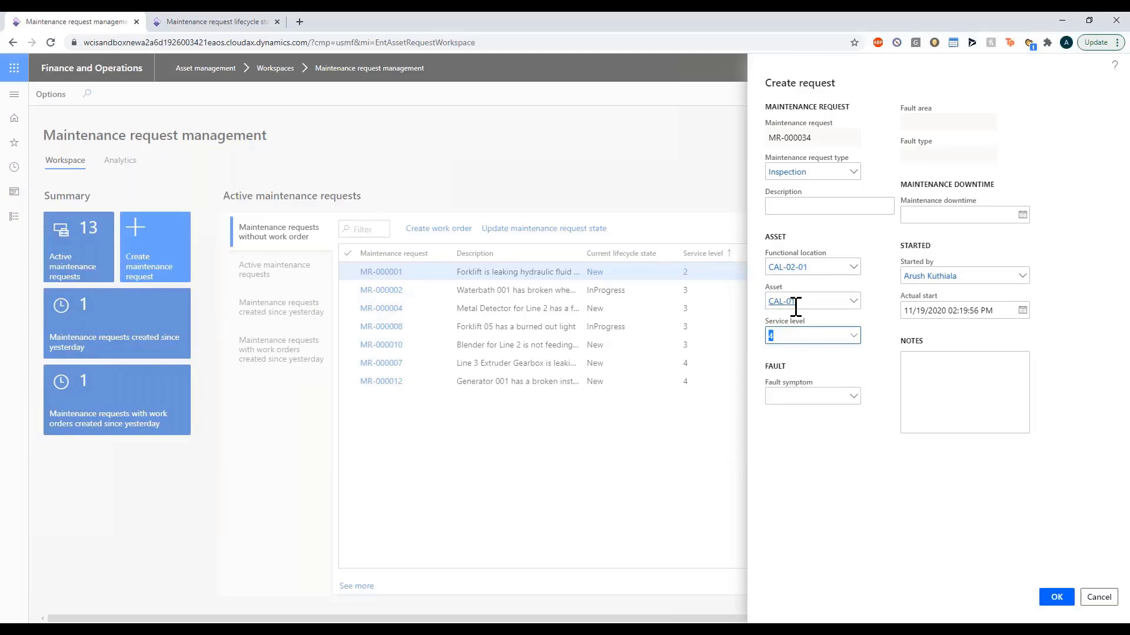
Enter the description 'Air Knife is leaking' and choose service level 3 High.
{"action": "mouse_move", "coordinate": [805, 306]}
{"action": "left_click", "coordinate": [851, 209]}
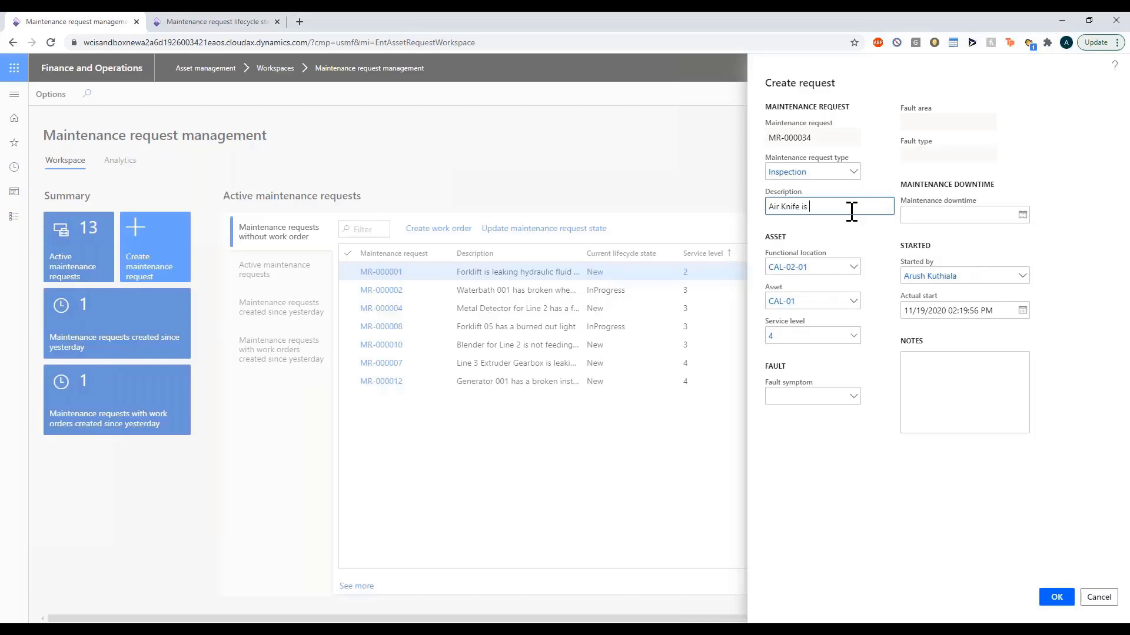
{"action": "type", "text": "ing"}
{"action": "key", "text": "Tab"}
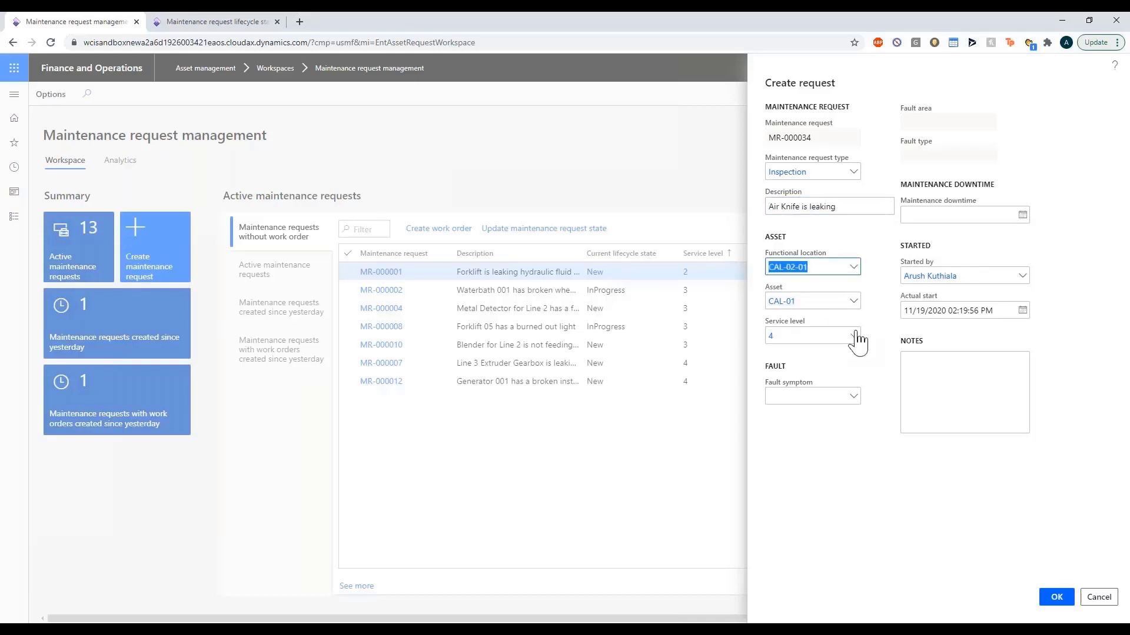
{"action": "left_click", "coordinate": [856, 335]}
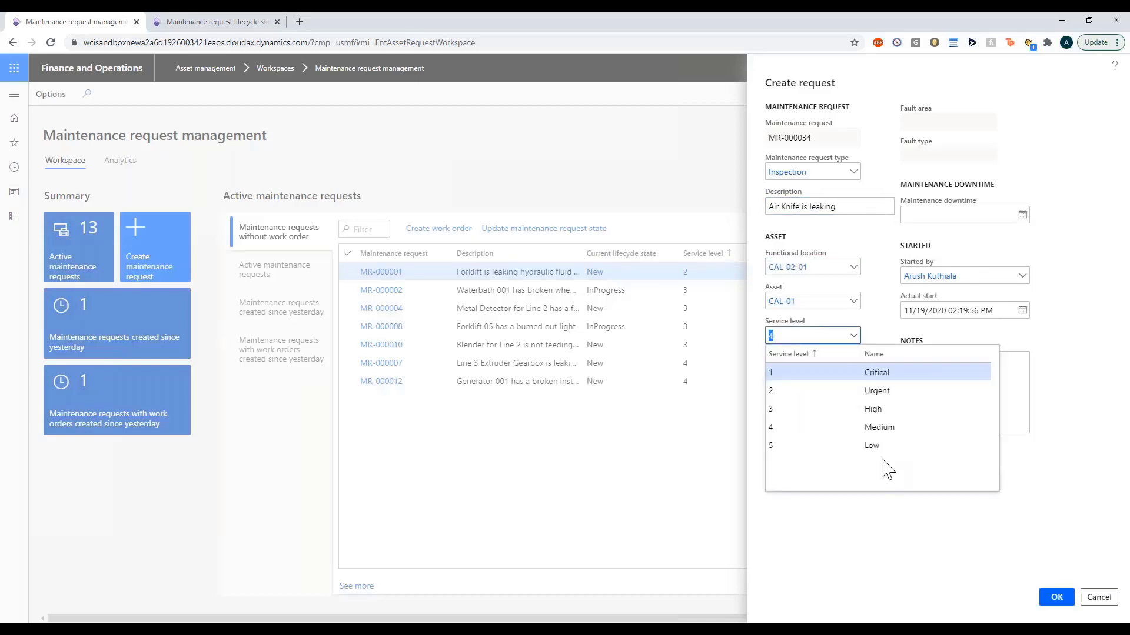
{"action": "left_click", "coordinate": [916, 408]}
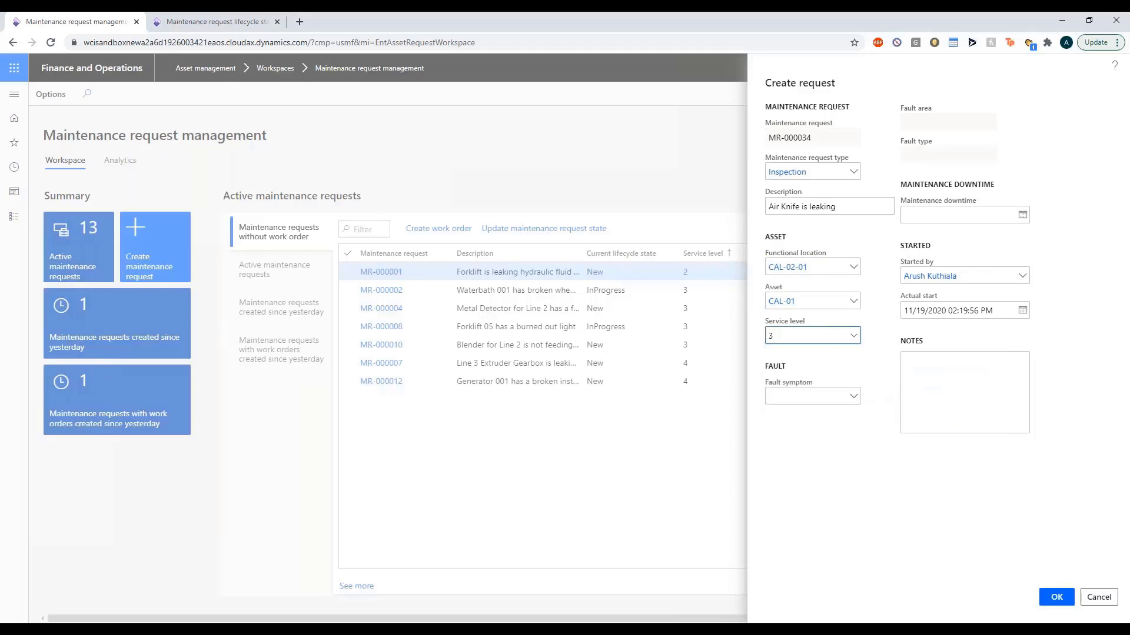
{"action": "left_click", "coordinate": [853, 396]}
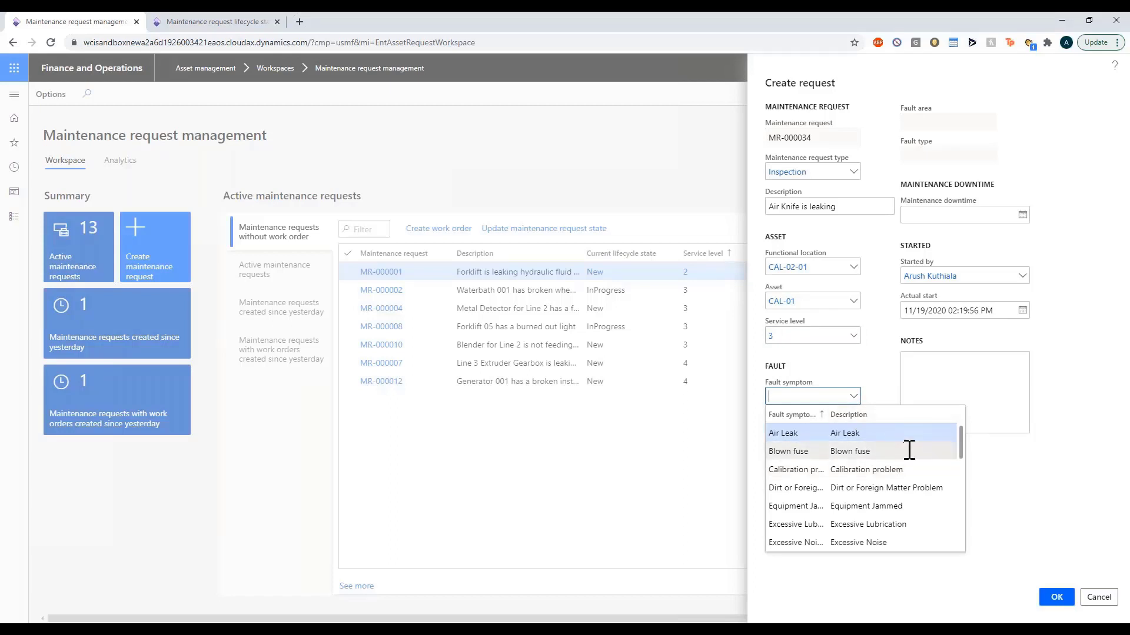
Choose Air Leak as the fault symptom, leaving fault area and fault type blank.
{"action": "scroll", "coordinate": [906, 459], "scroll_direction": "down", "scroll_amount": 4}
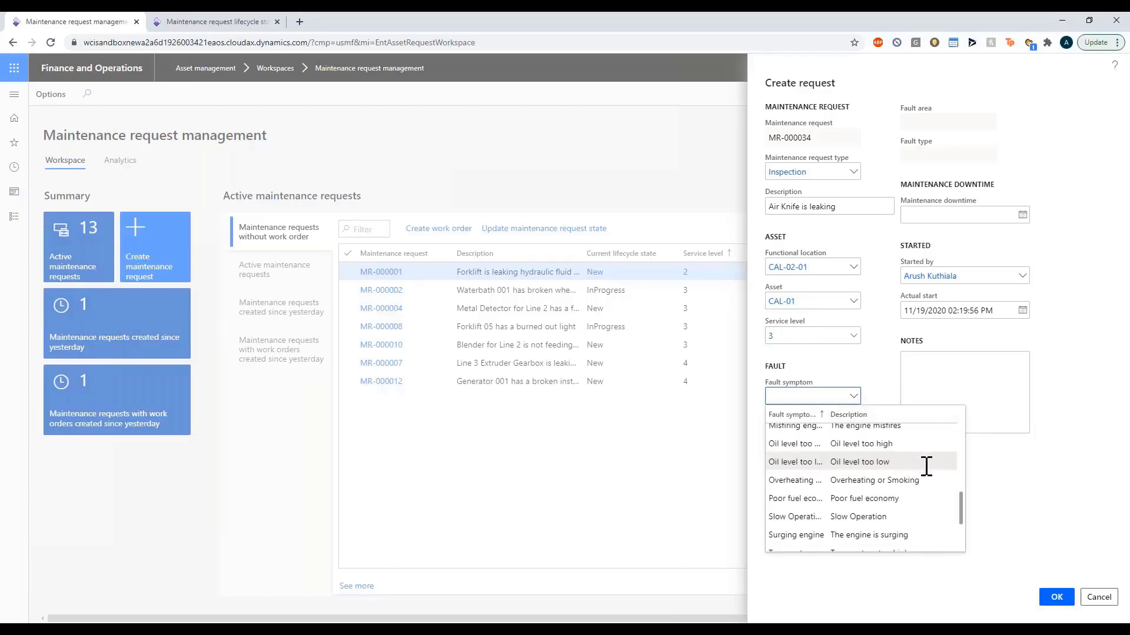
{"action": "scroll", "coordinate": [903, 509], "scroll_direction": "down", "scroll_amount": 2}
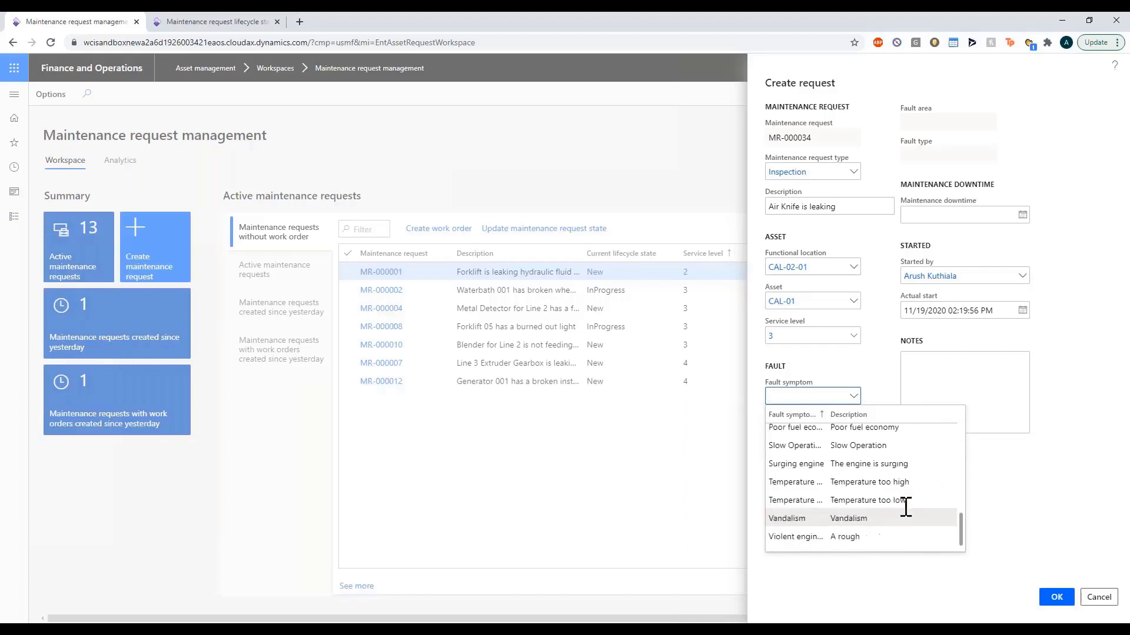
{"action": "scroll", "coordinate": [902, 489], "scroll_direction": "up", "scroll_amount": 8}
{"action": "left_click", "coordinate": [789, 433]}
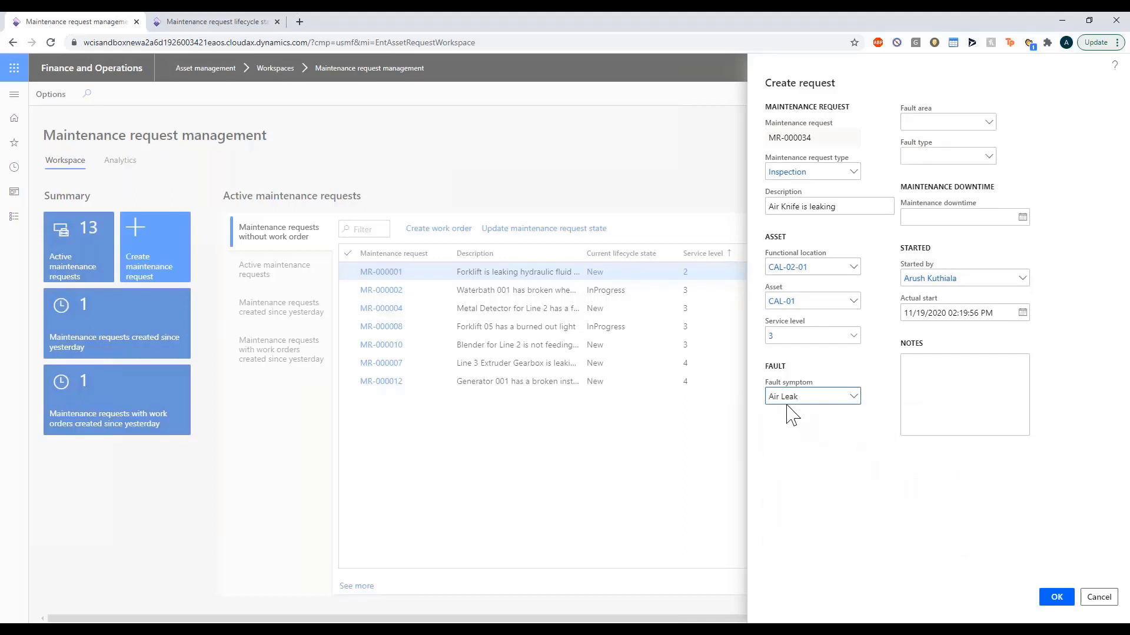
{"action": "left_click", "coordinate": [985, 126]}
{"action": "left_click", "coordinate": [989, 125]}
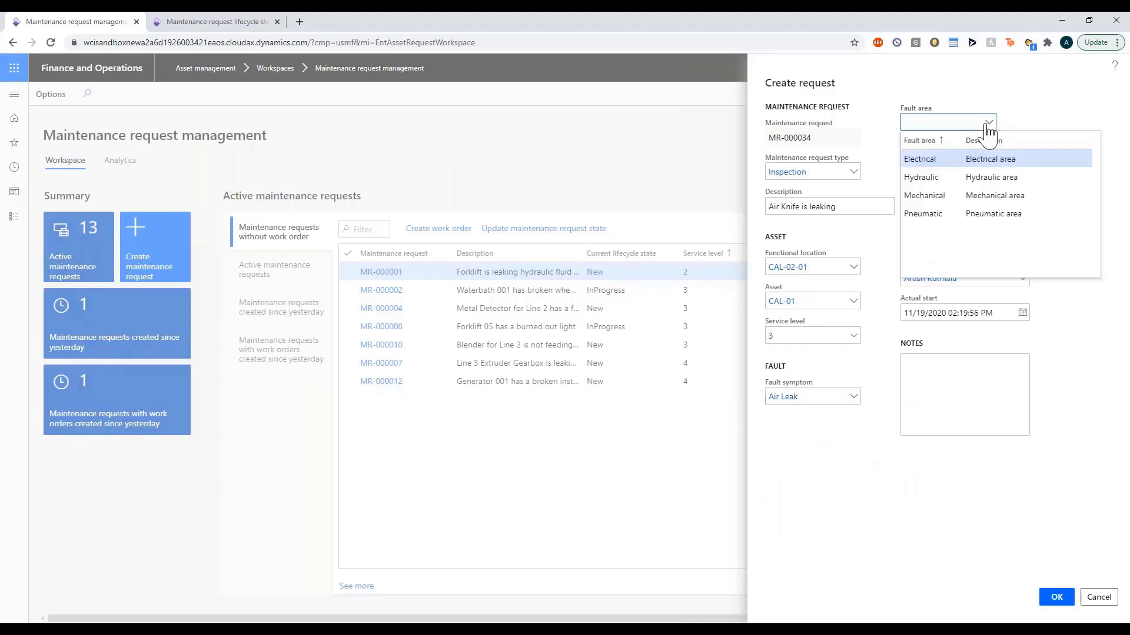
{"action": "left_click", "coordinate": [1016, 128]}
{"action": "left_click", "coordinate": [988, 156]}
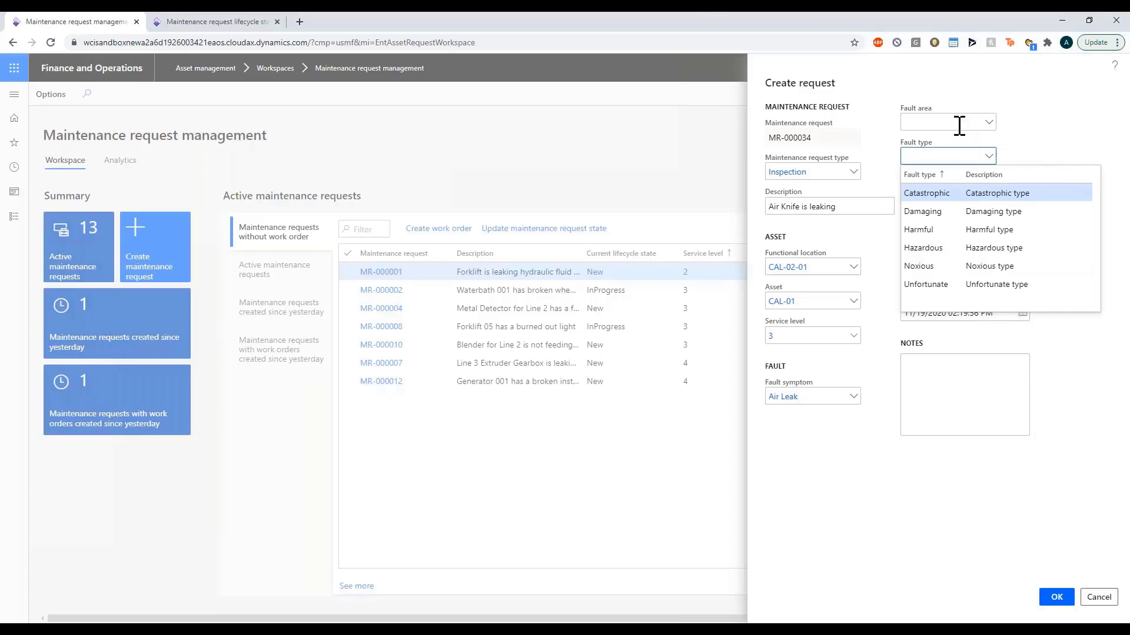
{"action": "left_click", "coordinate": [1023, 158]}
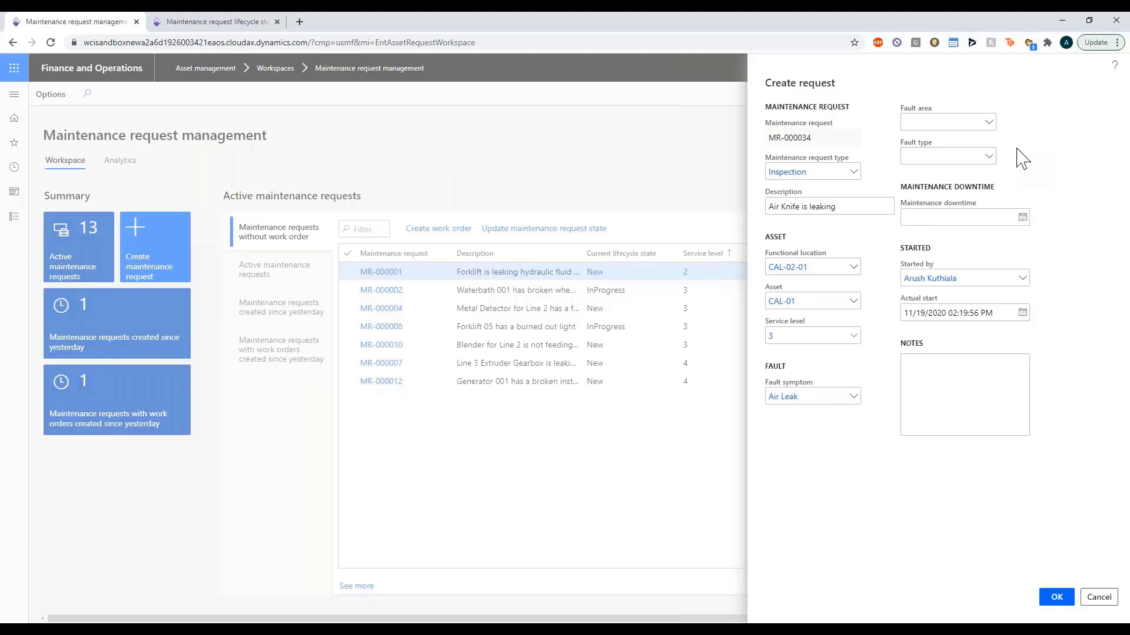
Add the note 'While walking around today, I noticed a leak in our Air Knife' and create the request.
{"action": "left_click", "coordinate": [951, 388]}
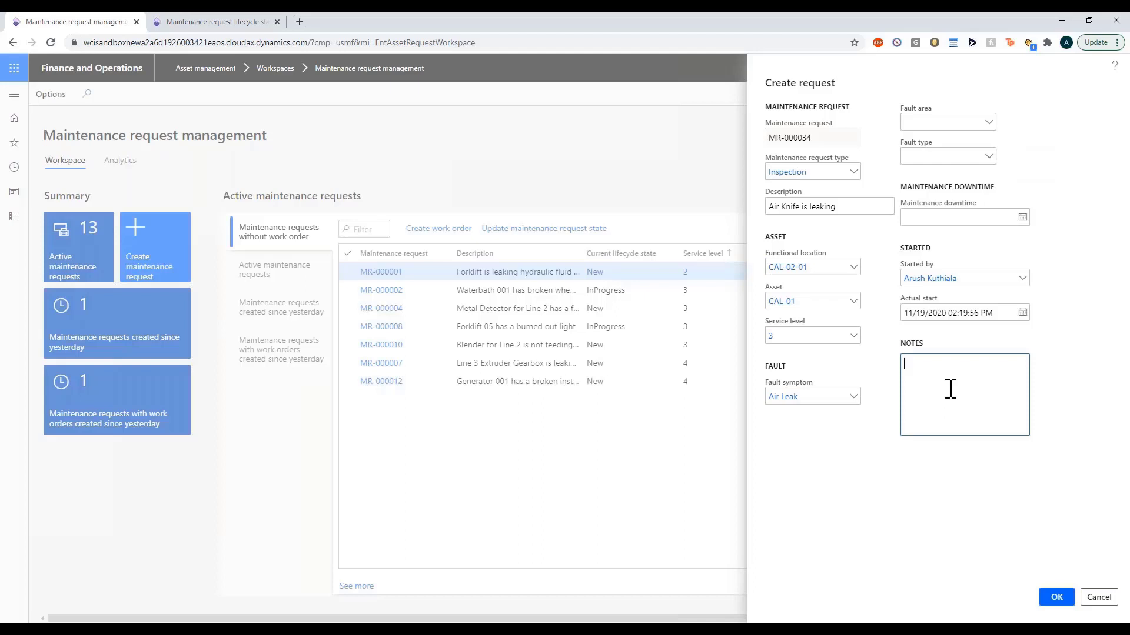
{"action": "type", "text": "While walking around today, I noticed a leak in our Air Knife"}
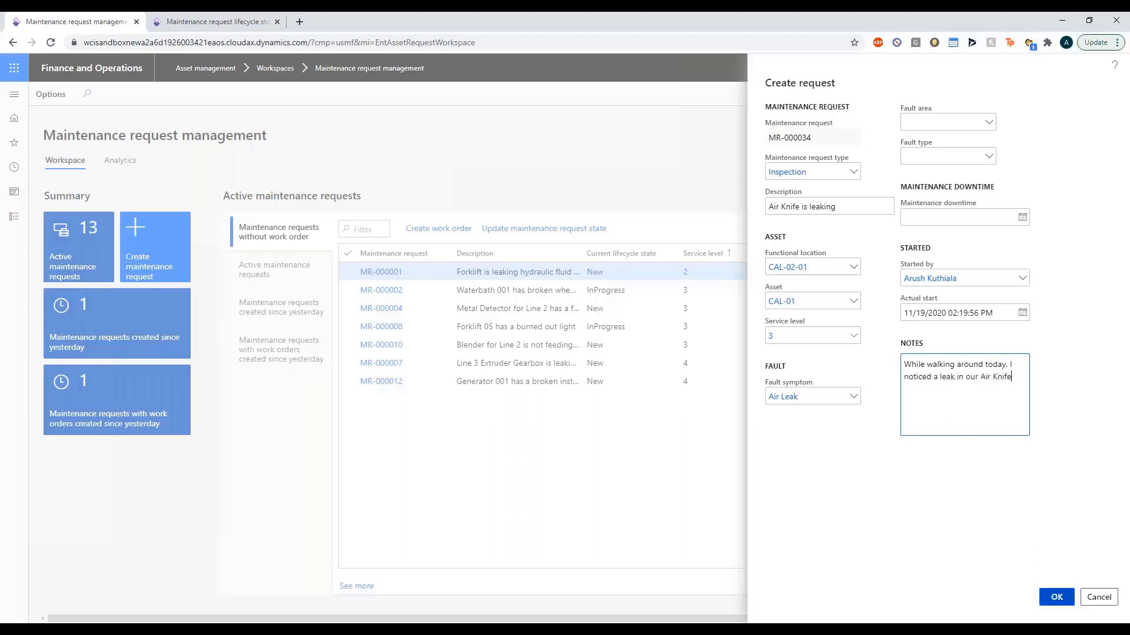
{"action": "left_click", "coordinate": [1055, 597]}
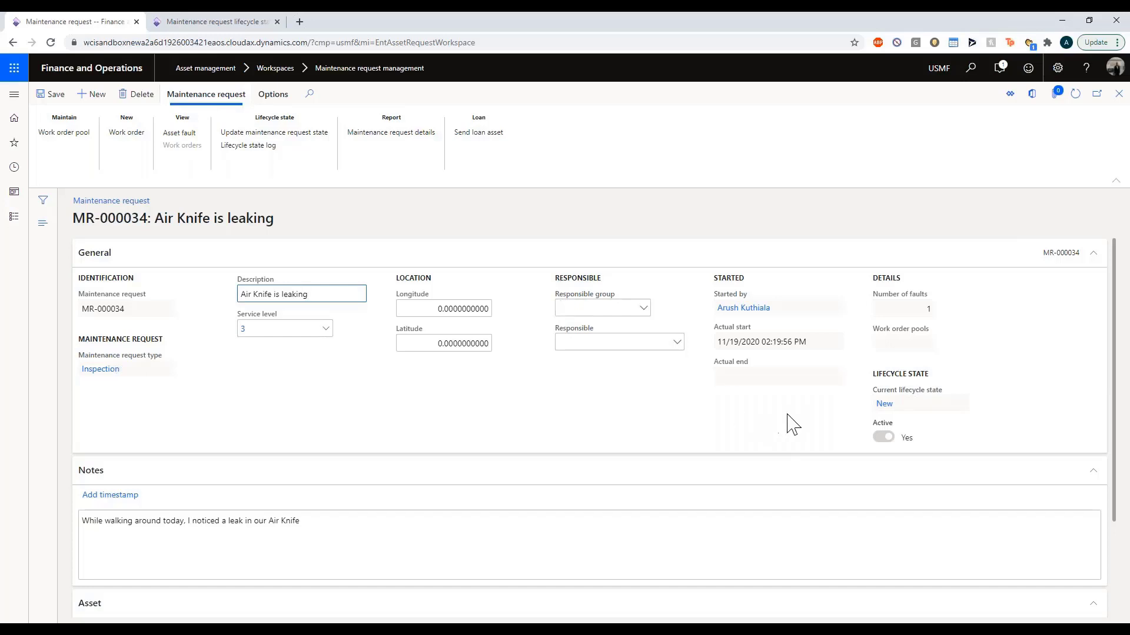
Scroll down the MR-000034 request form to review its General, Notes and Asset sections.
{"action": "scroll", "coordinate": [883, 406], "scroll_direction": "down", "scroll_amount": 1}
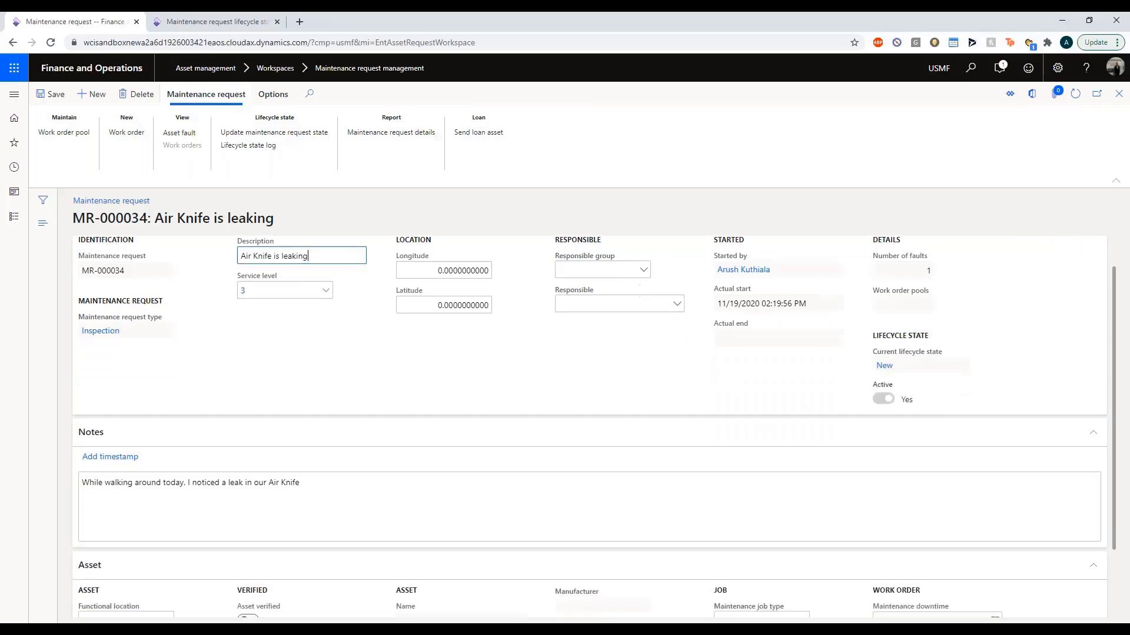
{"action": "scroll", "coordinate": [206, 402], "scroll_direction": "down", "scroll_amount": 2}
Insert a timestamp atop the MR-000034 notes and write 'Hey is anyone following up?' after it.
{"action": "left_click", "coordinate": [378, 418]}
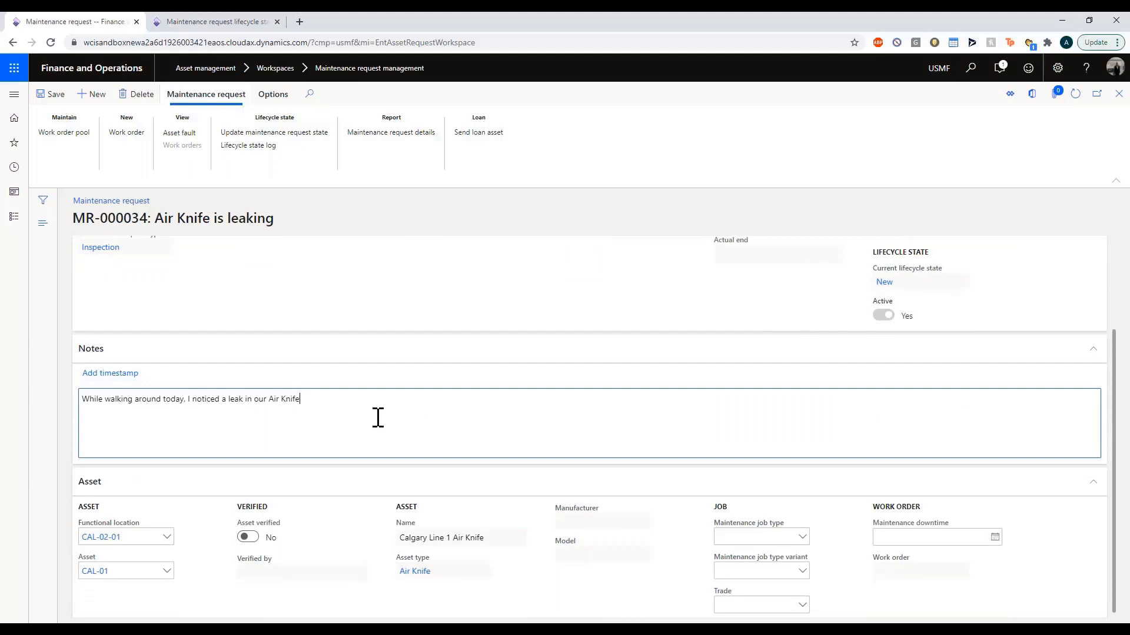
{"action": "left_click", "coordinate": [111, 373]}
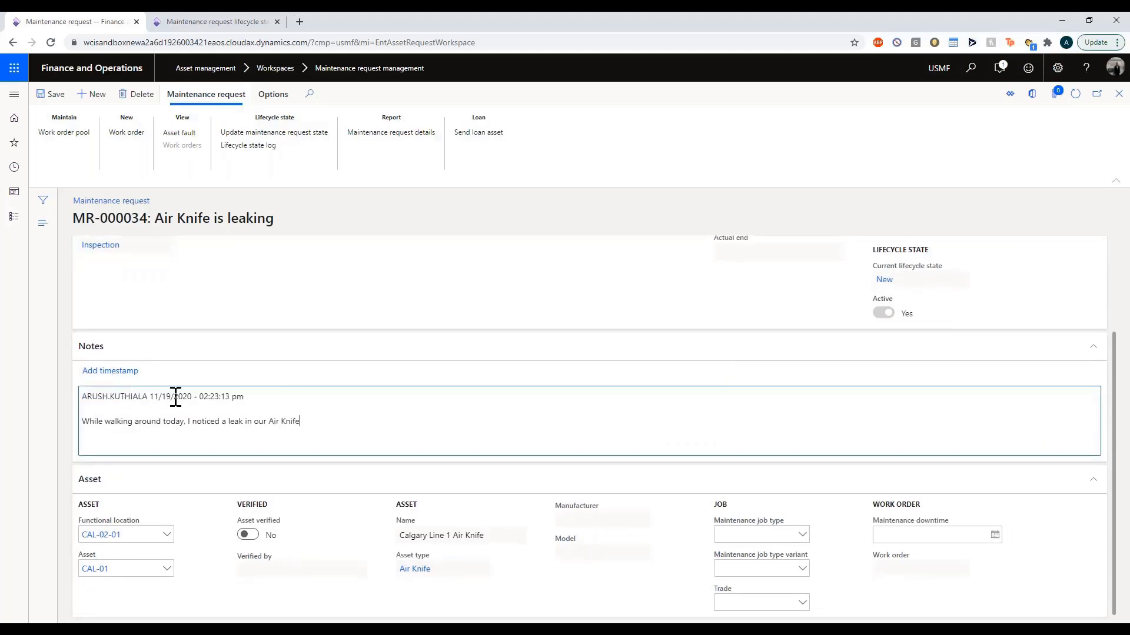
{"action": "left_click", "coordinate": [287, 400]}
{"action": "type", "text": "ing up?"}
{"action": "scroll", "coordinate": [832, 555], "scroll_direction": "up", "scroll_amount": 2}
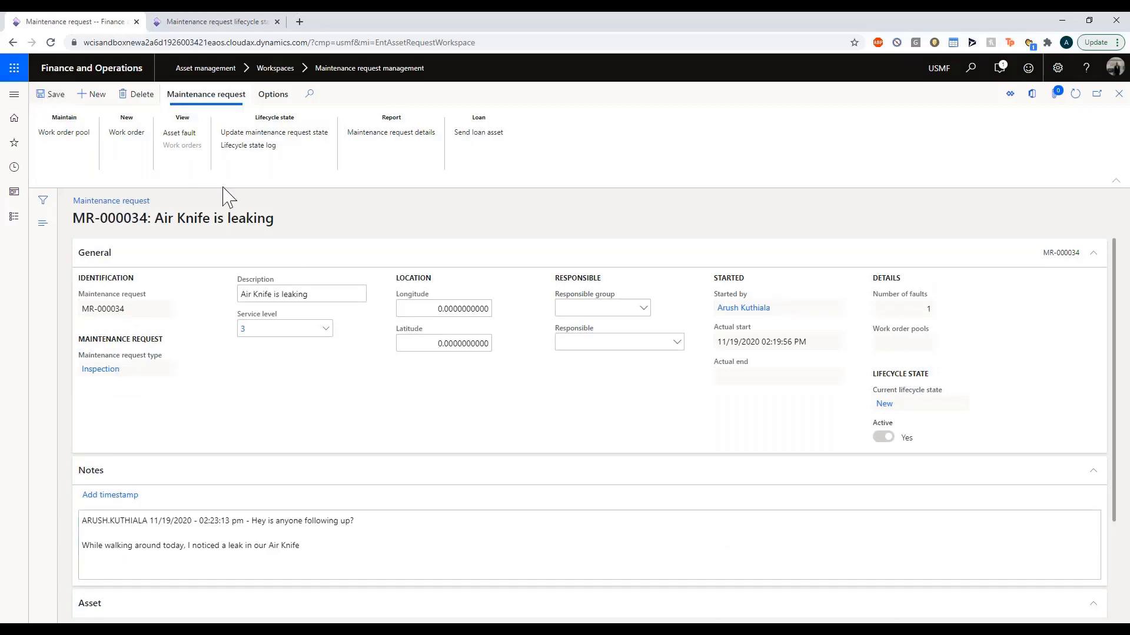